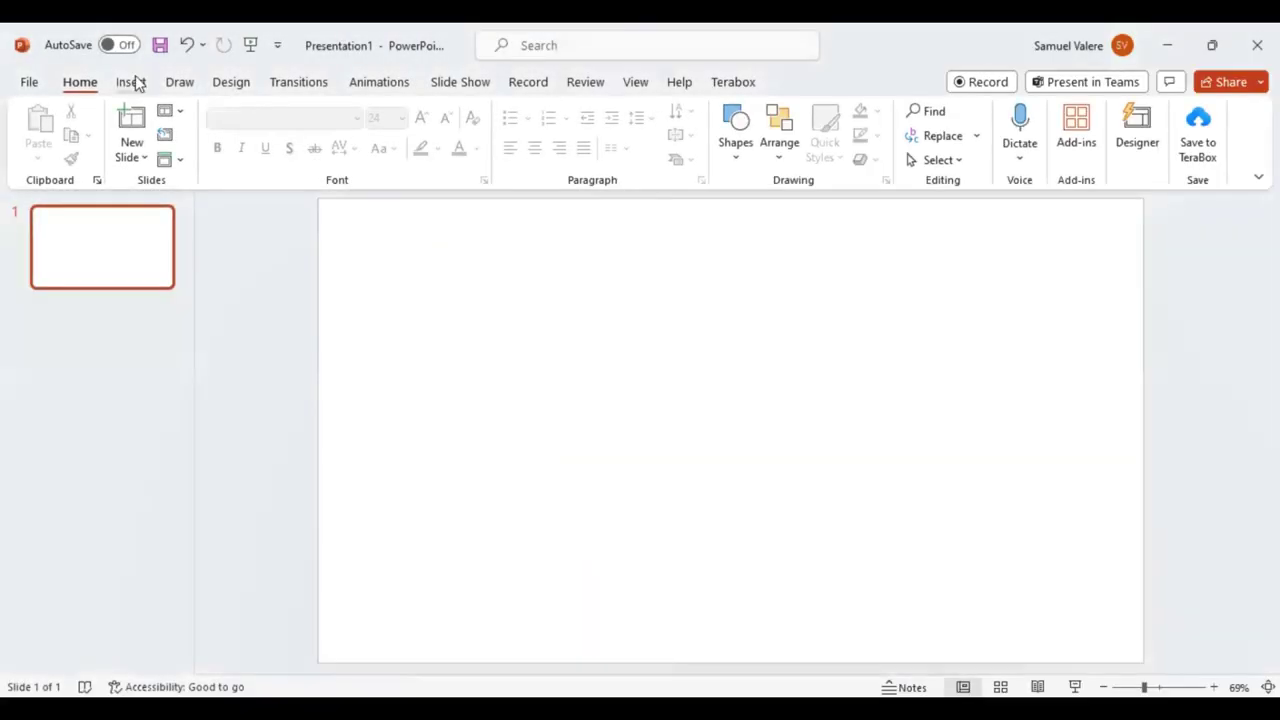
Draw a large oval circle on the blank slide using the Oval shape
left_click(128, 84)
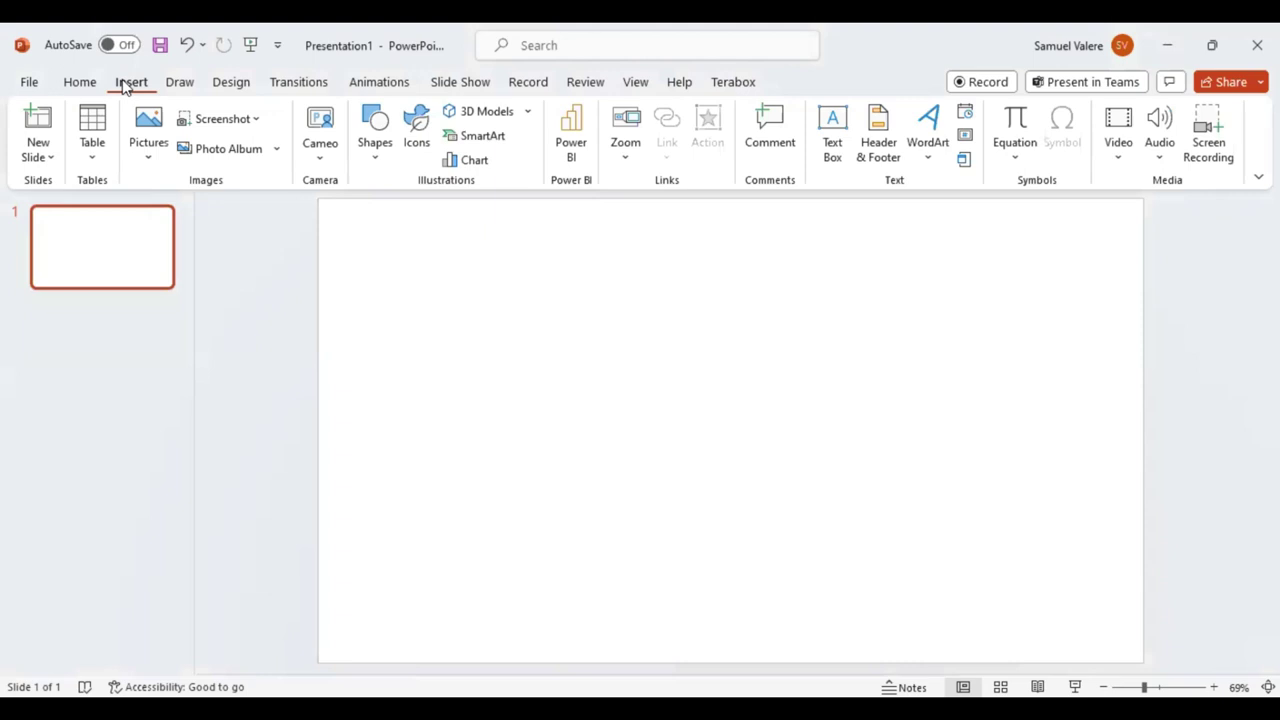
left_click(377, 152)
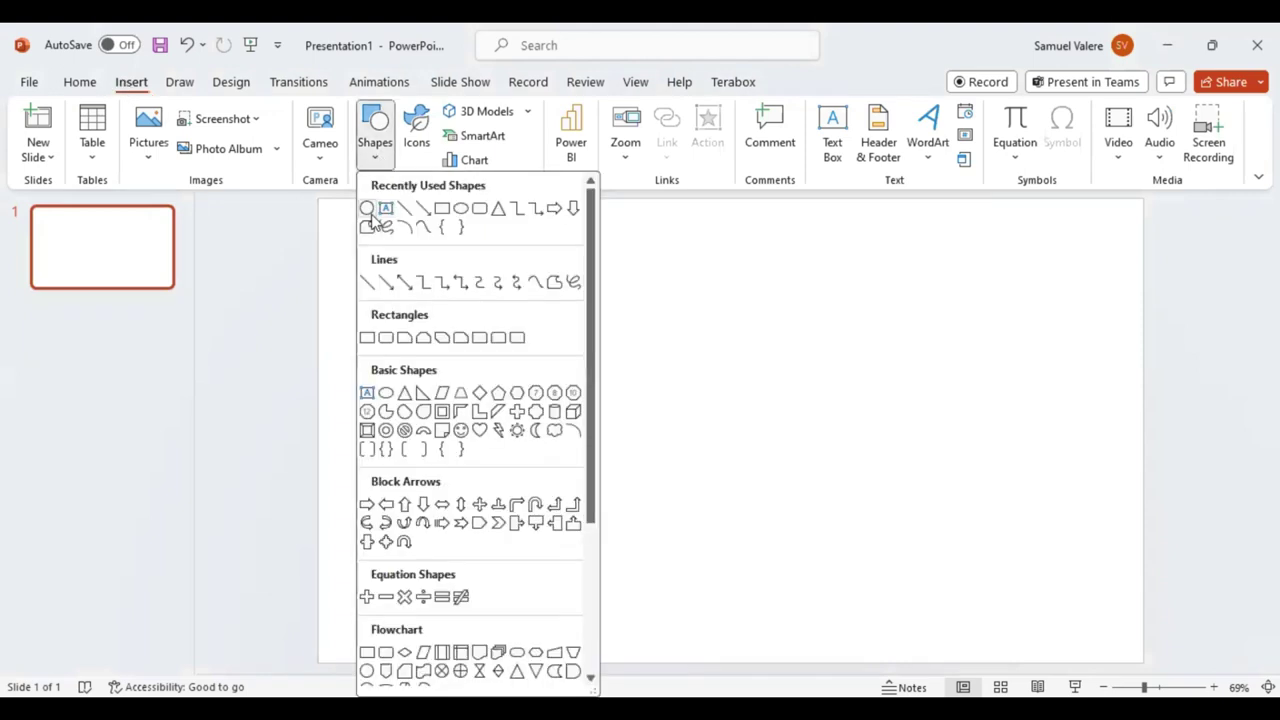
left_click(460, 207)
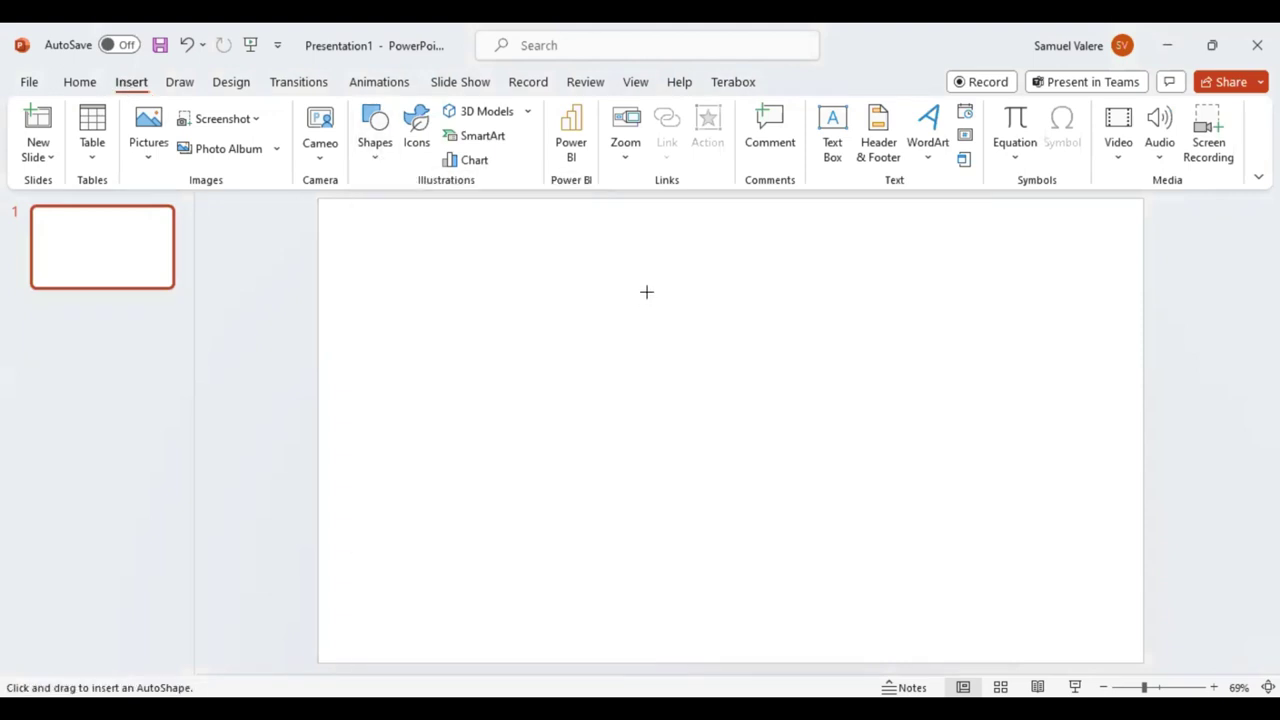
left_click_drag(646, 288, 788, 530)
left_click_drag(766, 408, 997, 640)
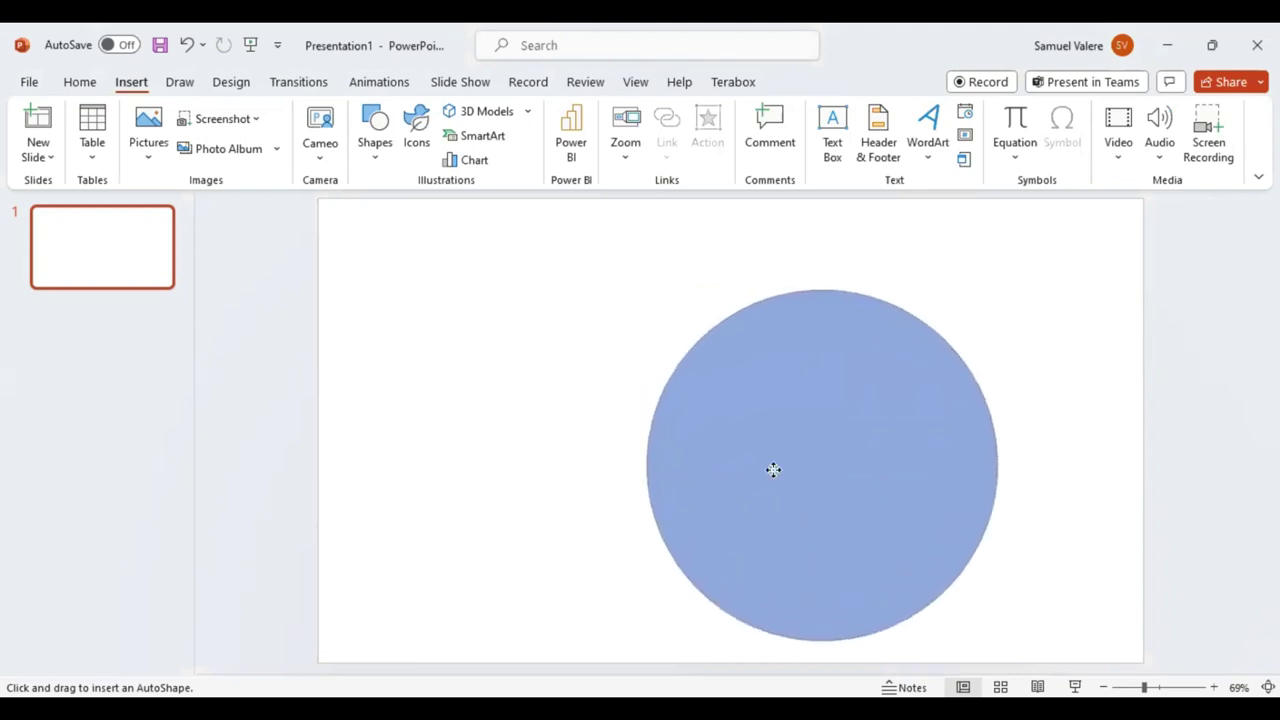
Centre the big circle and add a 3.52-inch circle touching its top edge inside it
left_click_drag(754, 466, 743, 466)
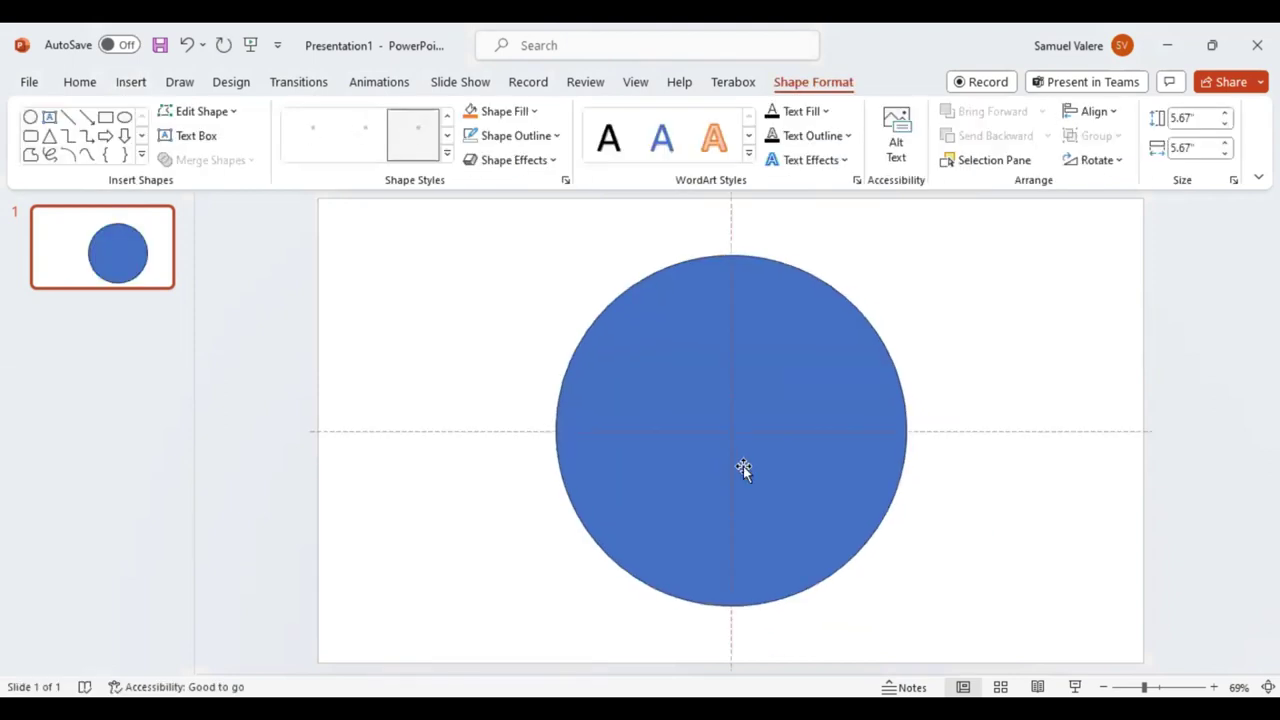
left_click(31, 117)
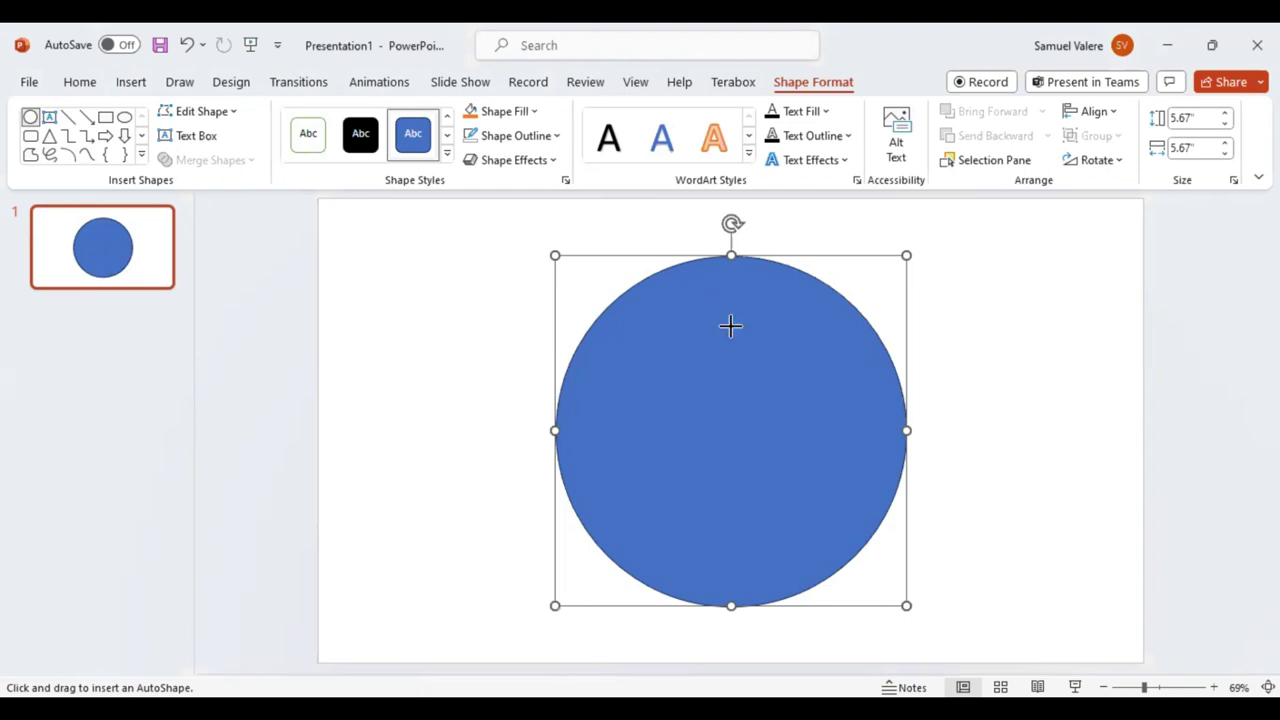
left_click_drag(811, 437, 806, 401)
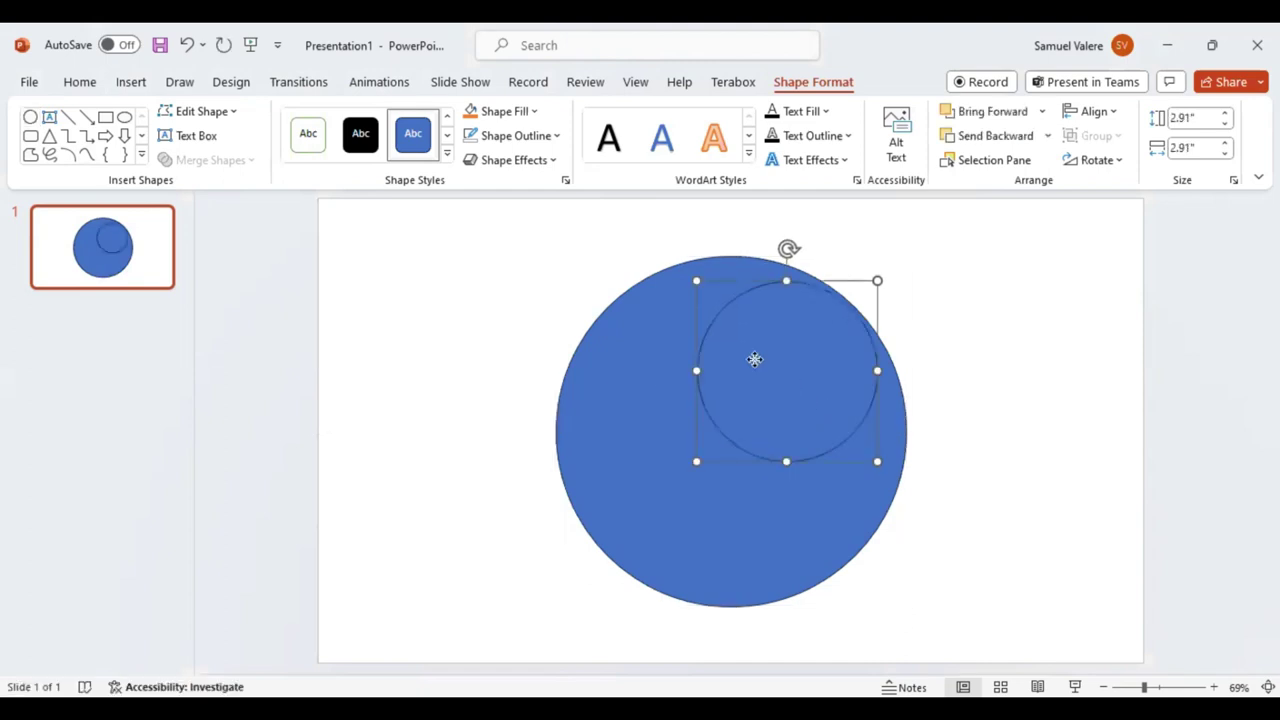
left_click_drag(754, 357, 728, 354)
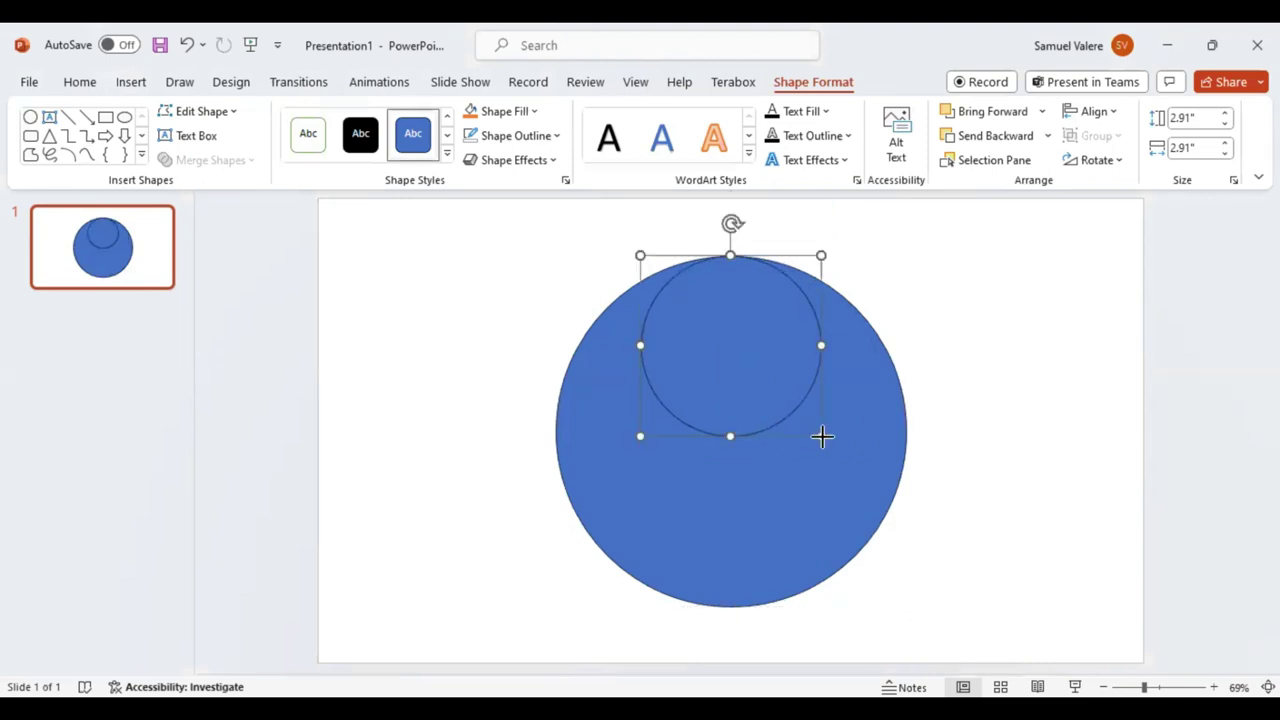
left_click_drag(821, 436, 856, 472)
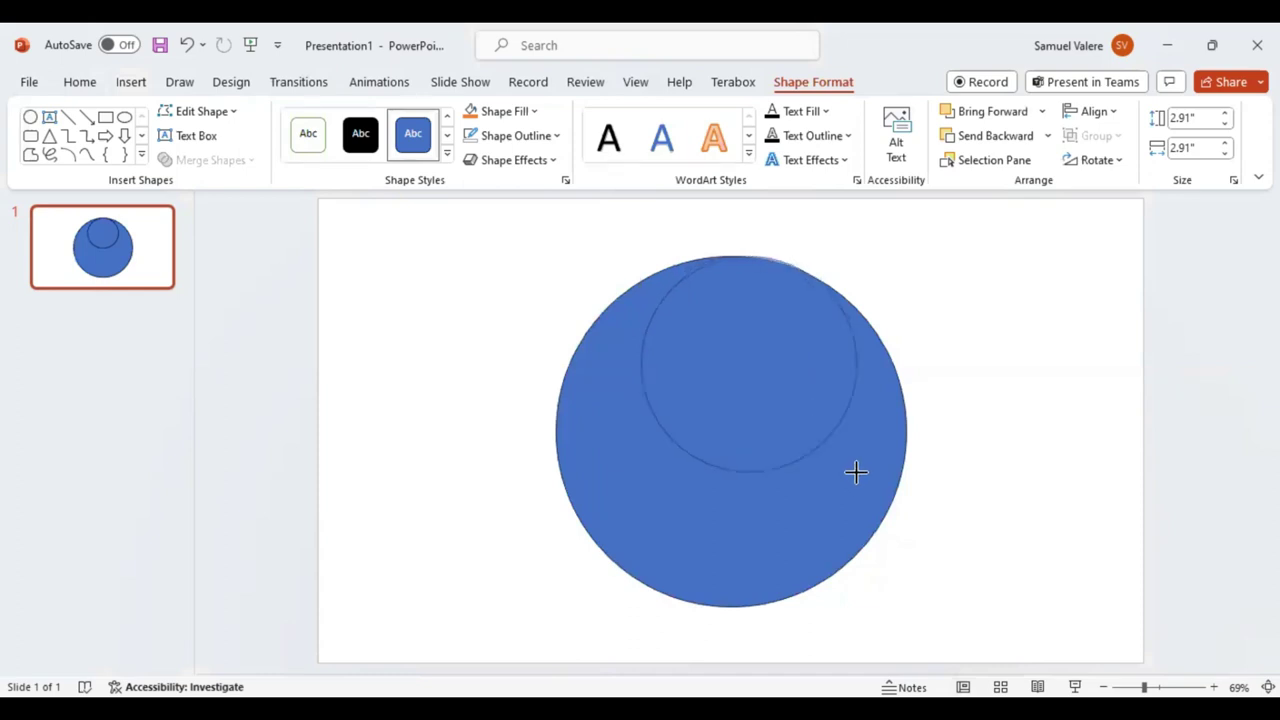
left_click_drag(856, 472, 856, 472)
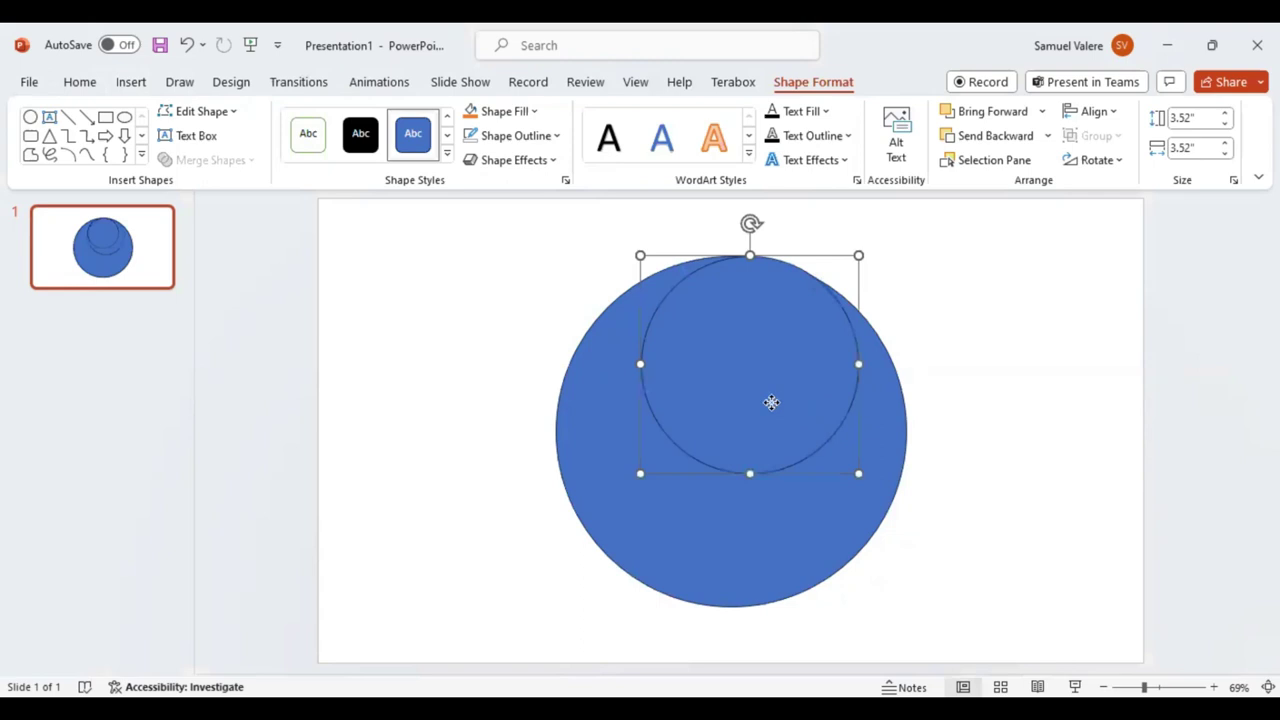
left_click_drag(777, 403, 756, 543)
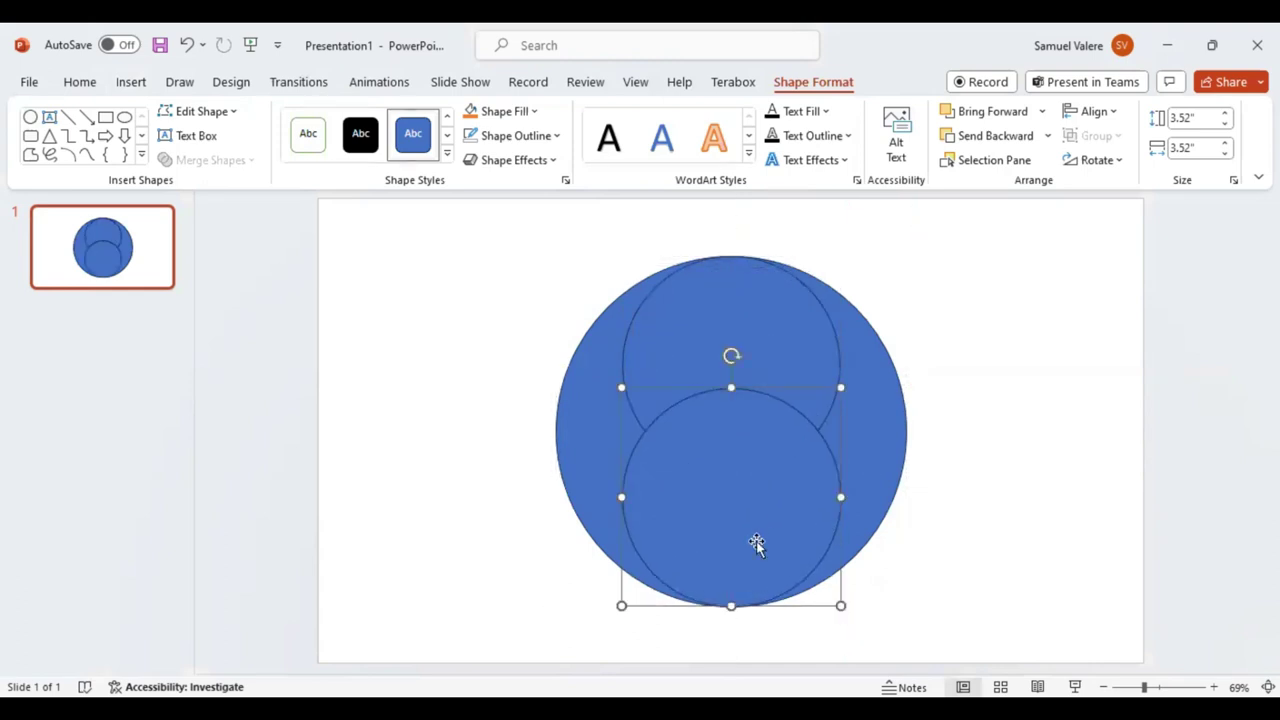
Fine-tune the upper and lower small circles' positions with small arrow-key nudges
key("ctrl+z")
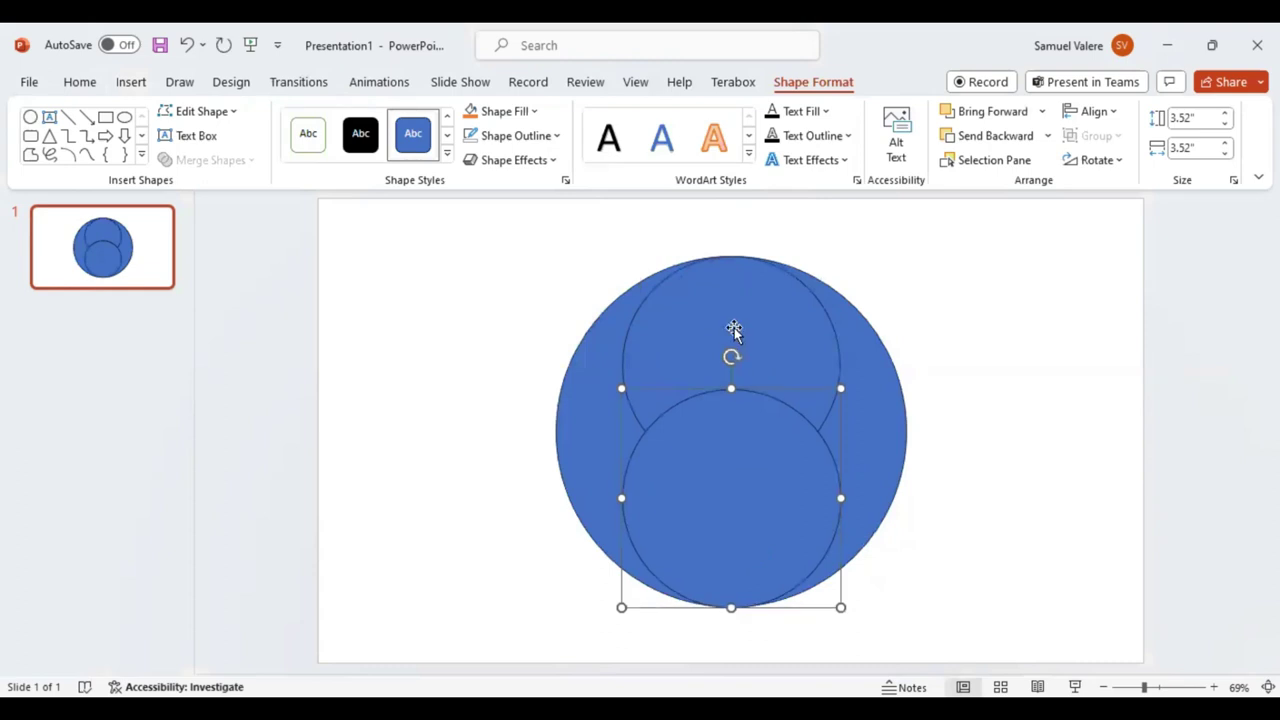
left_click(734, 331)
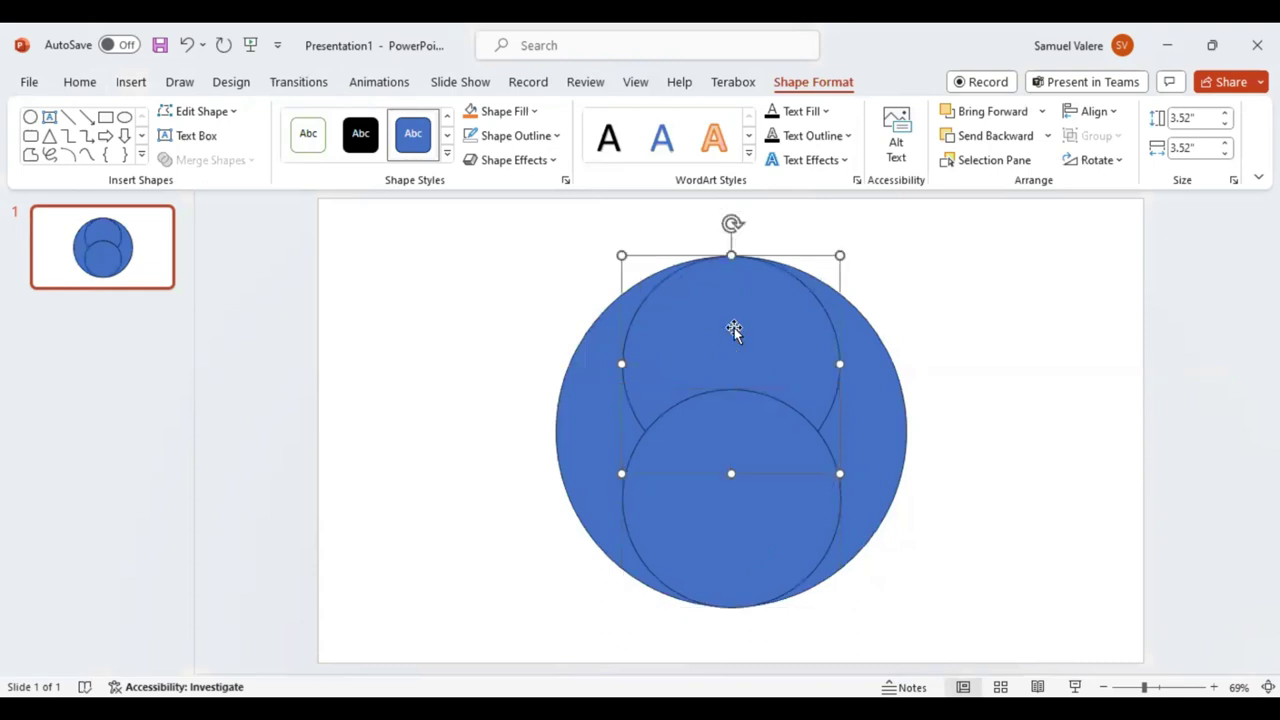
key("ctrl+Up")
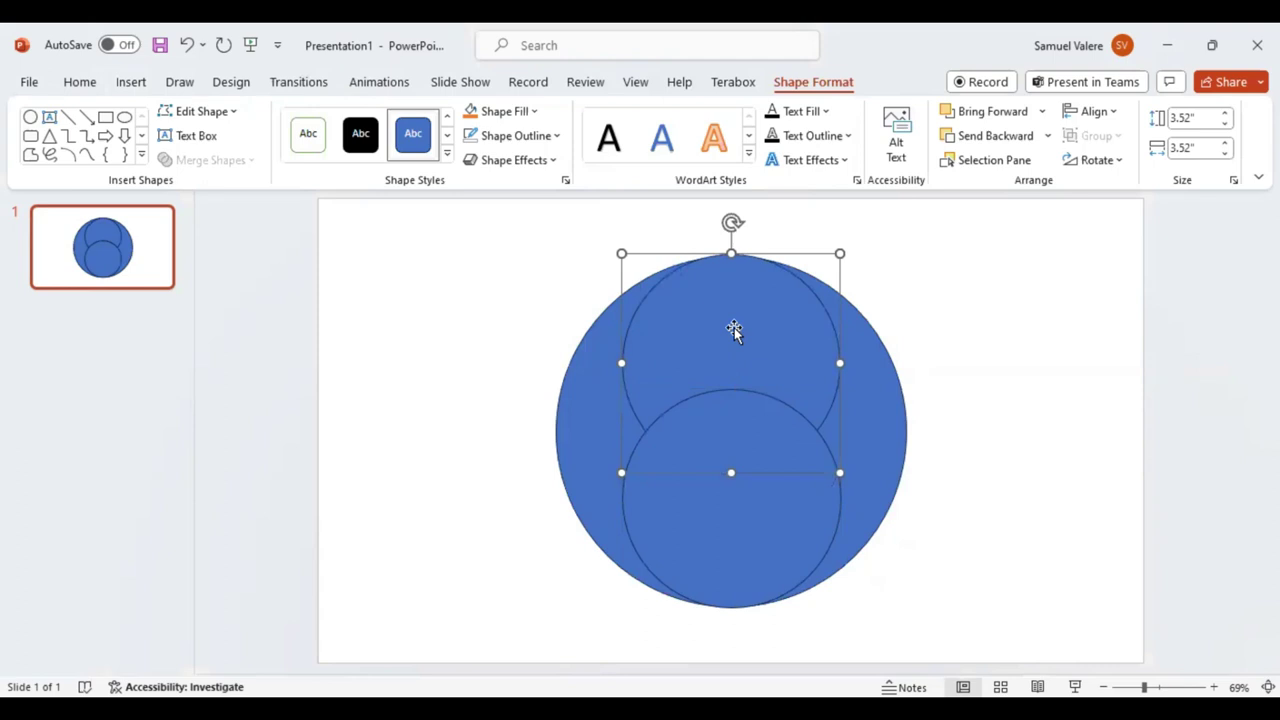
key("ctrl+Down")
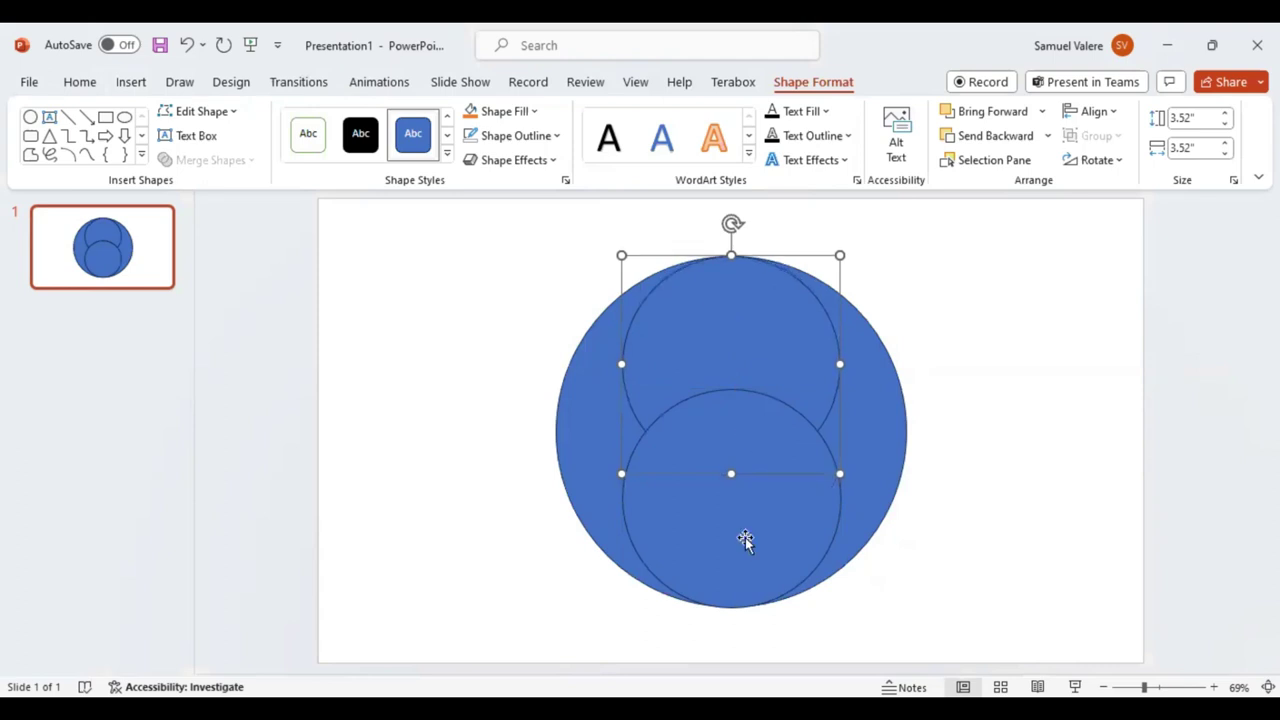
left_click(745, 537)
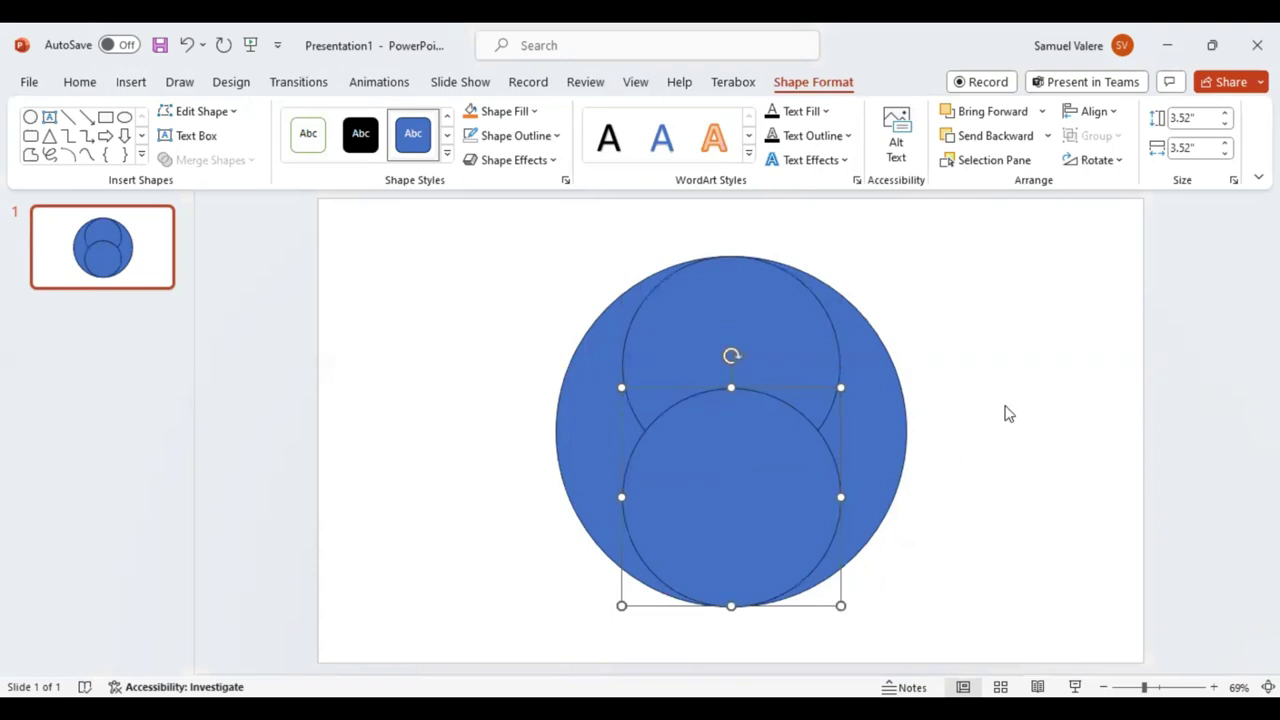
key("Escape")
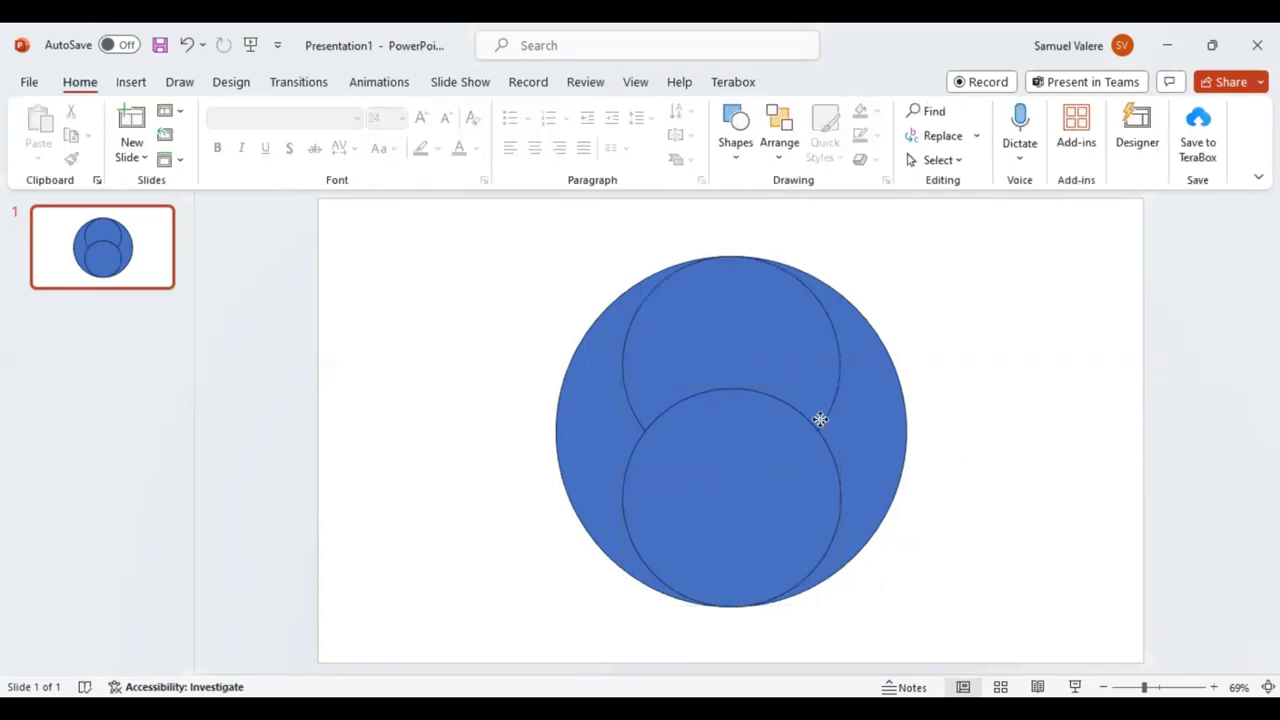
left_click(783, 357)
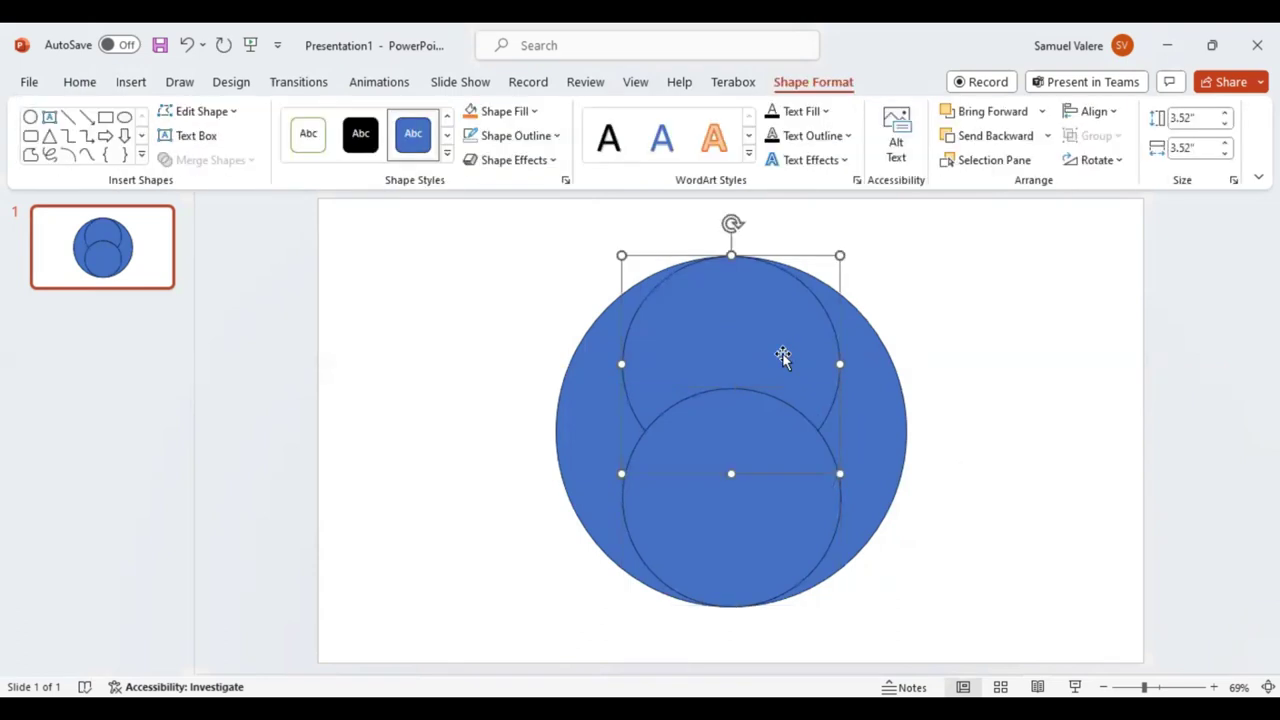
Select all three circles, apply Merge Shapes > Fragment, and check the resulting pieces
key("ctrl+a")
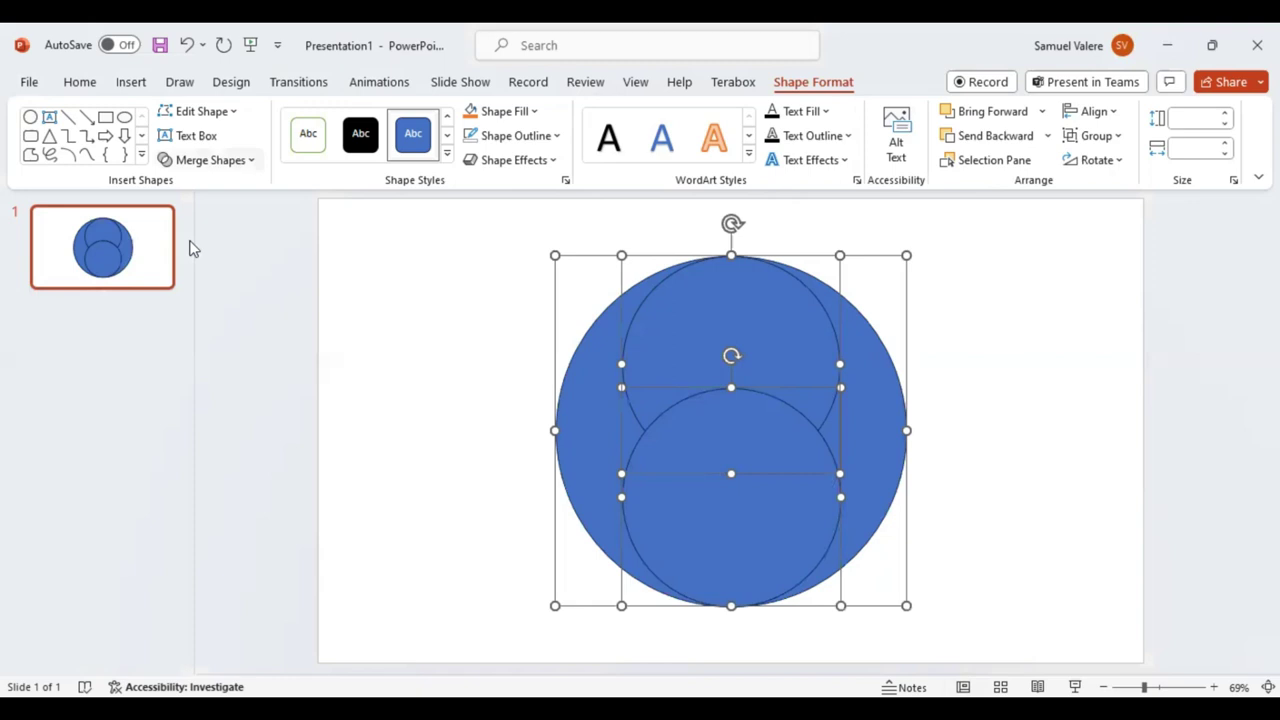
left_click(210, 160)
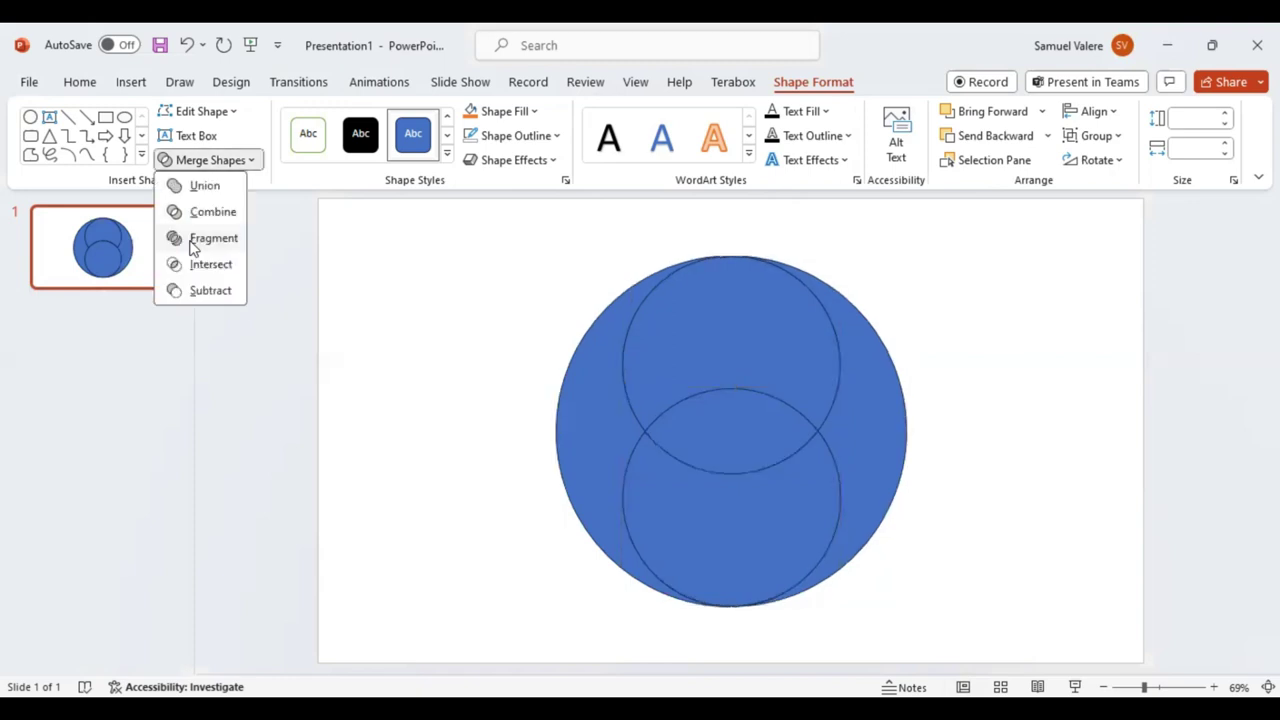
left_click(1061, 434)
left_click(591, 425)
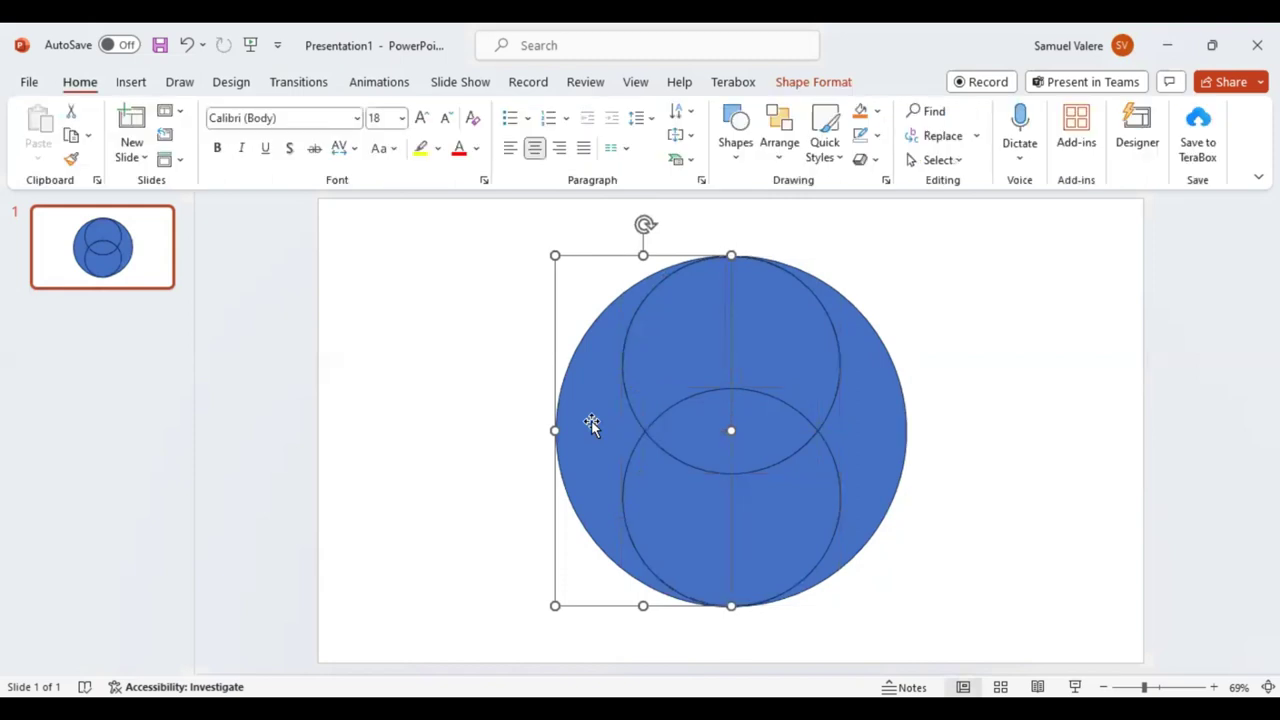
left_click(766, 310, "shift")
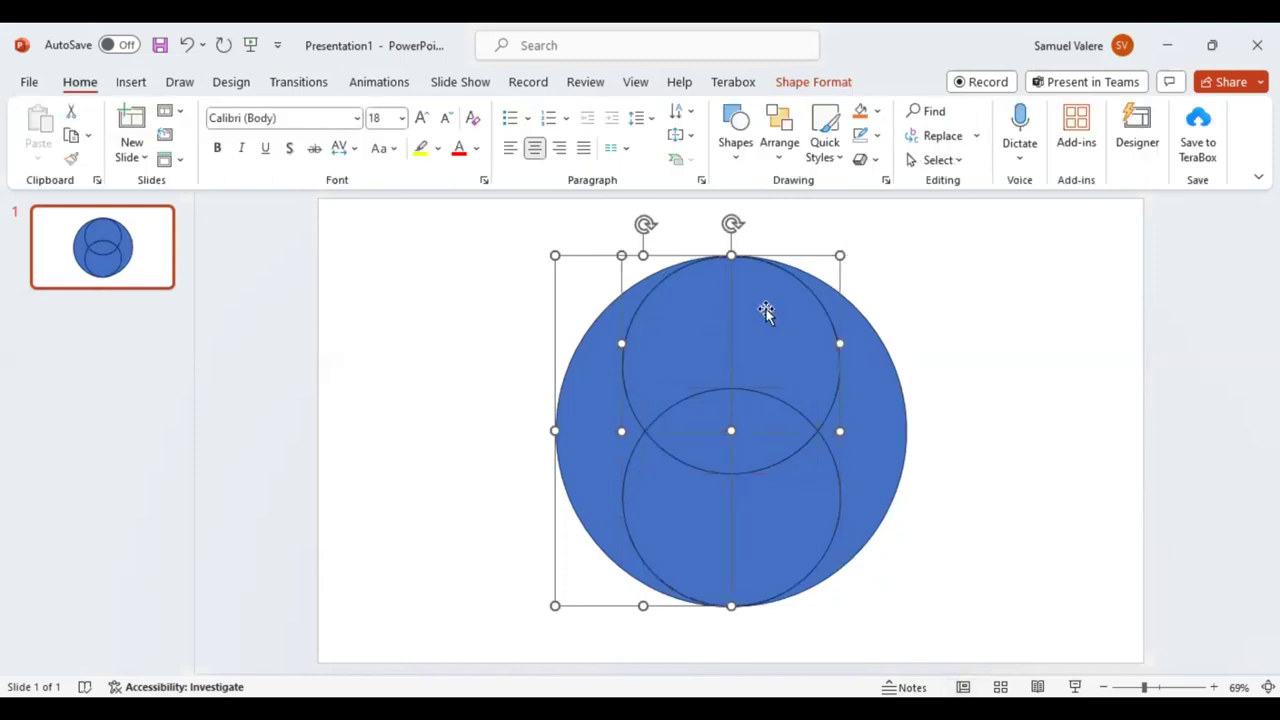
left_click(813, 82)
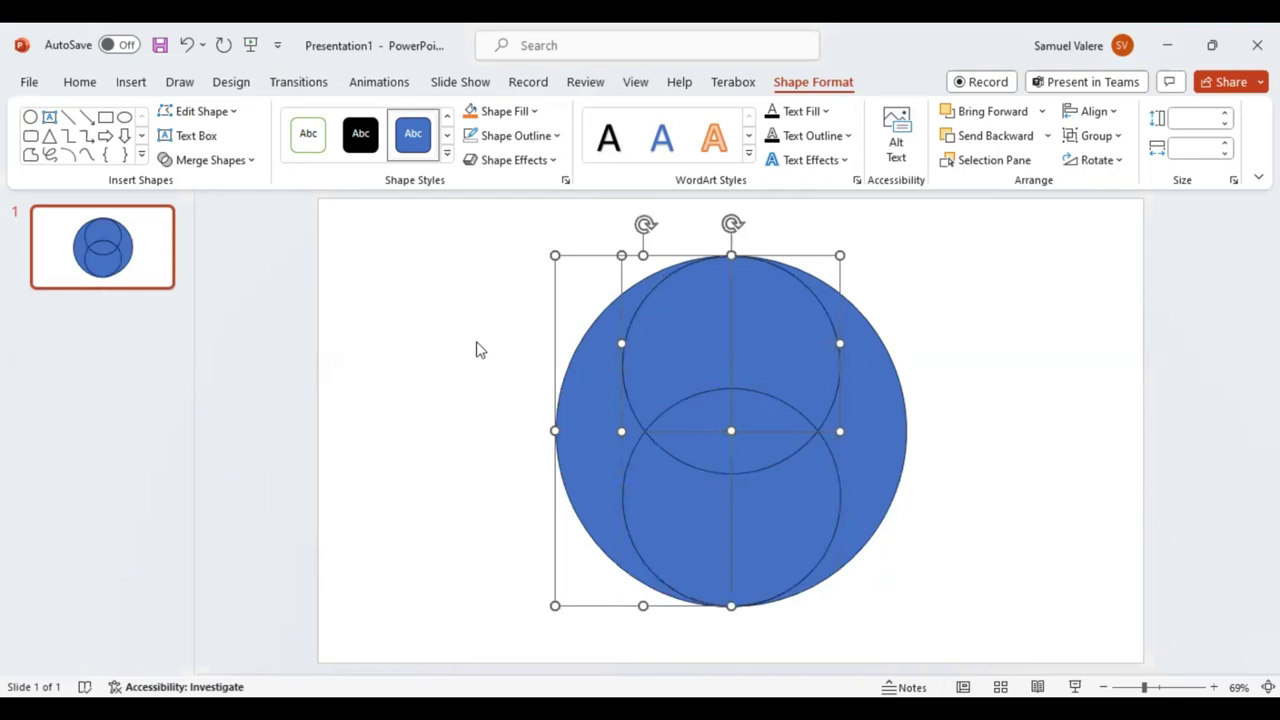
Group the lower small-circle piece with the big circle piece
left_click(719, 517)
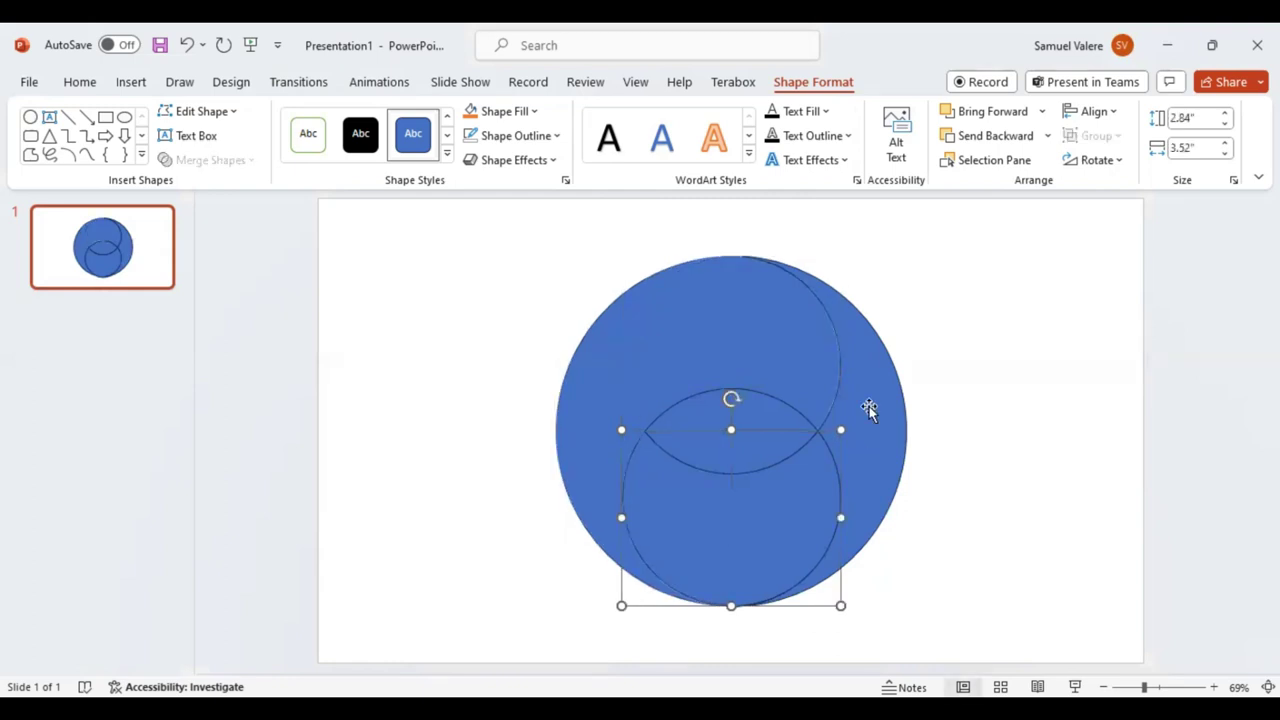
left_click(869, 409, "shift")
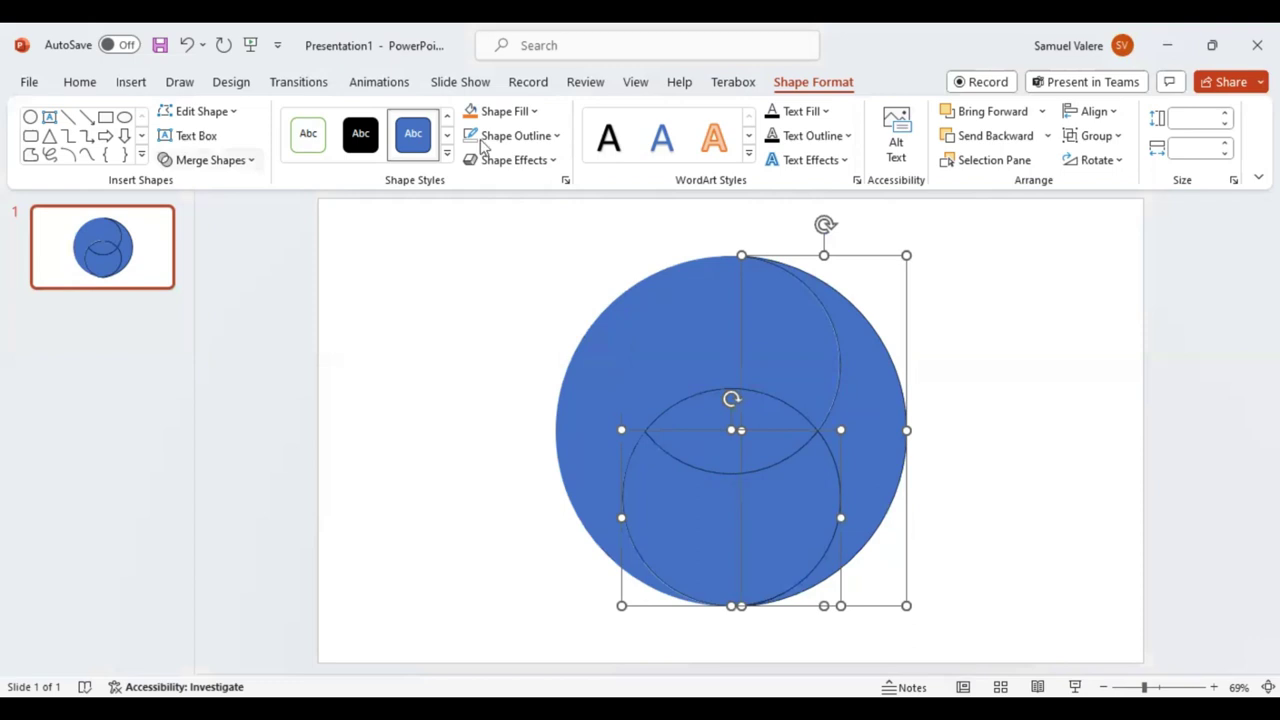
key("ctrl+g")
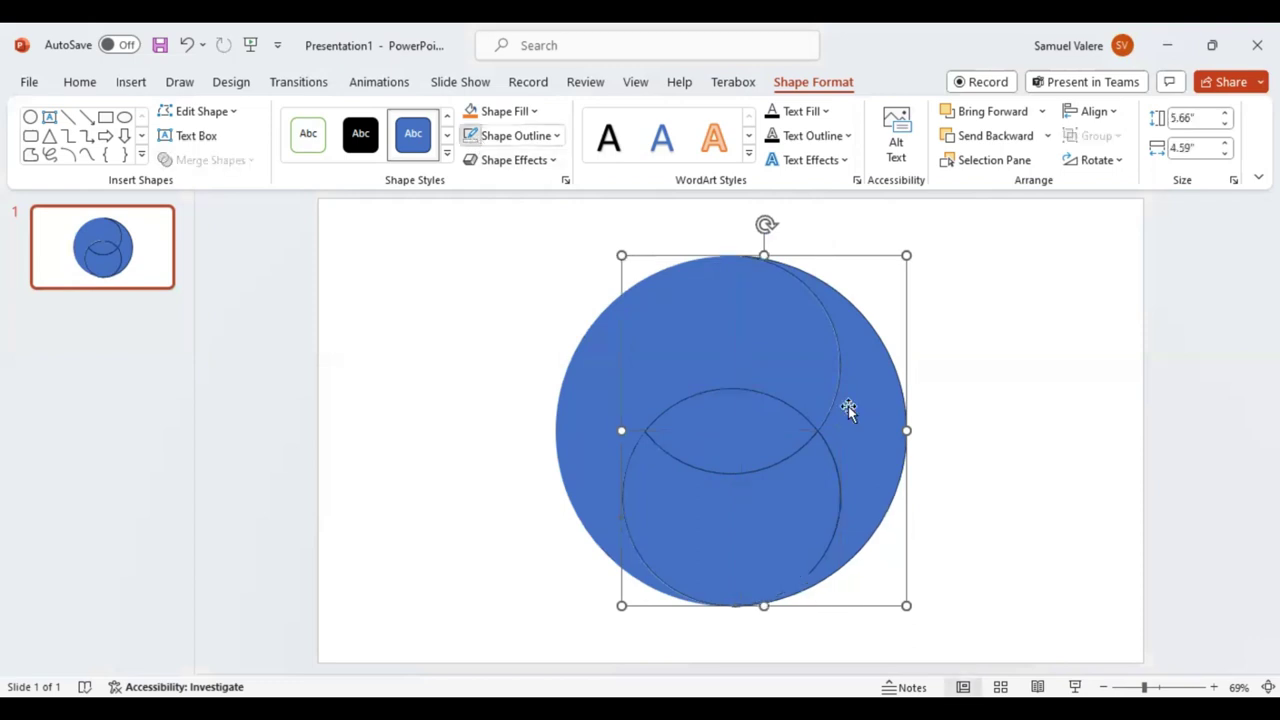
Delete the central eye-shaped lens and the tiny leftover fragment to leave a hole
left_click(751, 434)
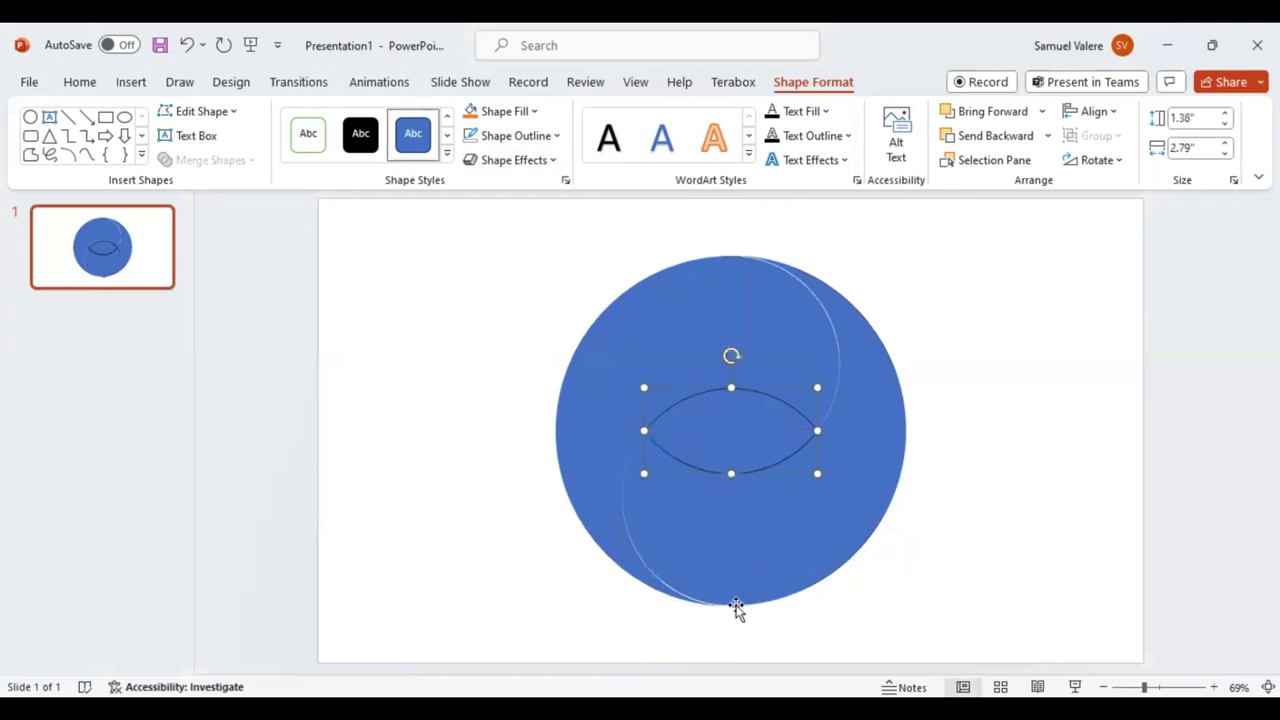
key("Delete")
left_click(773, 611)
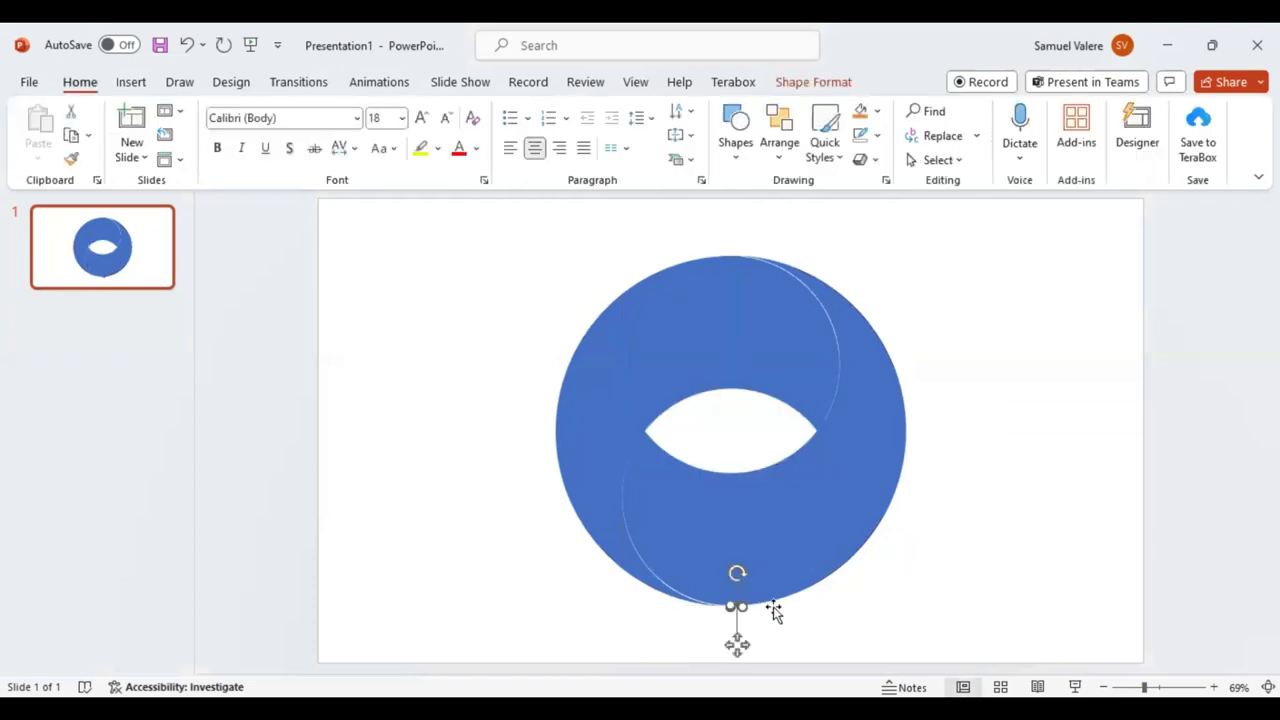
key("Delete")
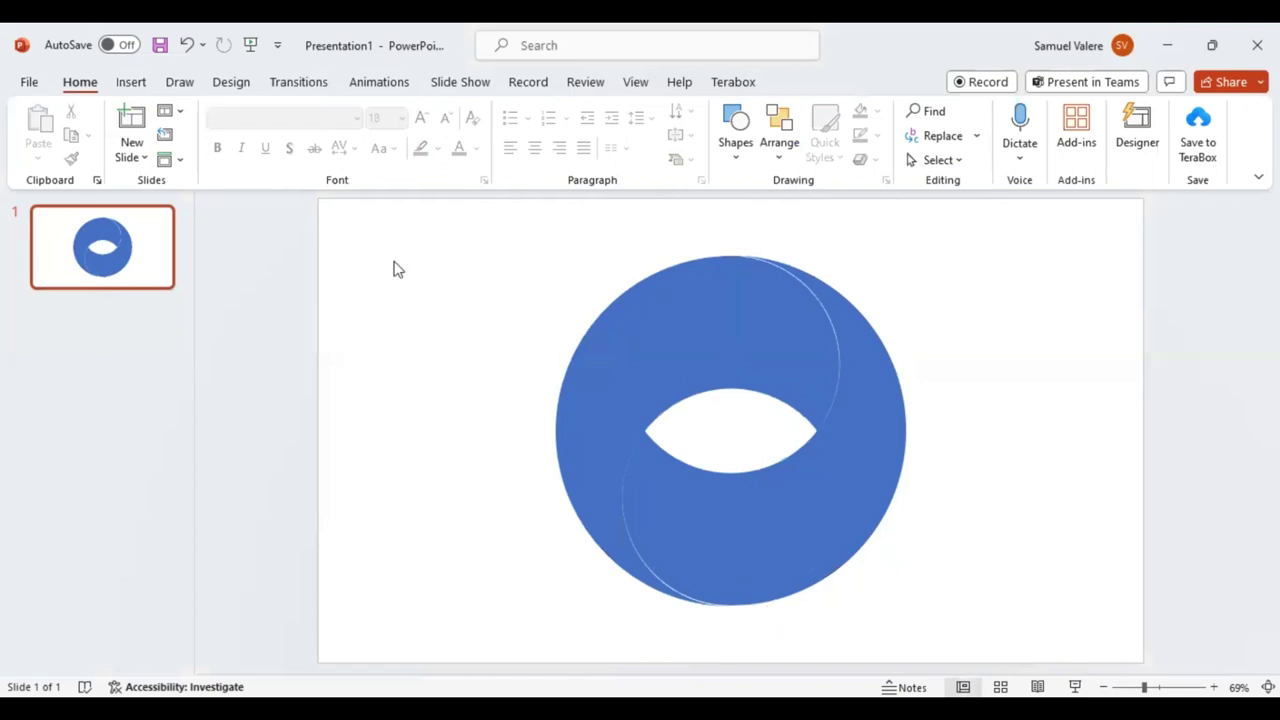
key("Tab")
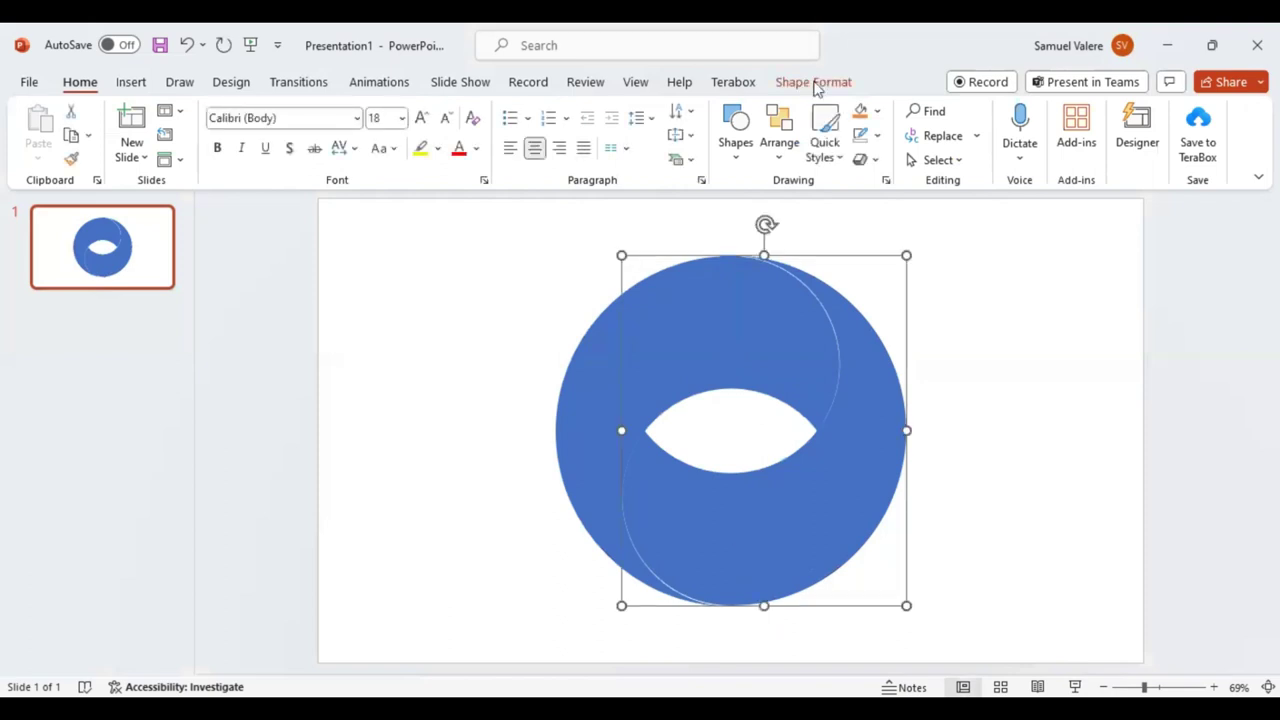
Give the right-hand crescent piece a gradient fill in the Format Shape pane
left_click(813, 84)
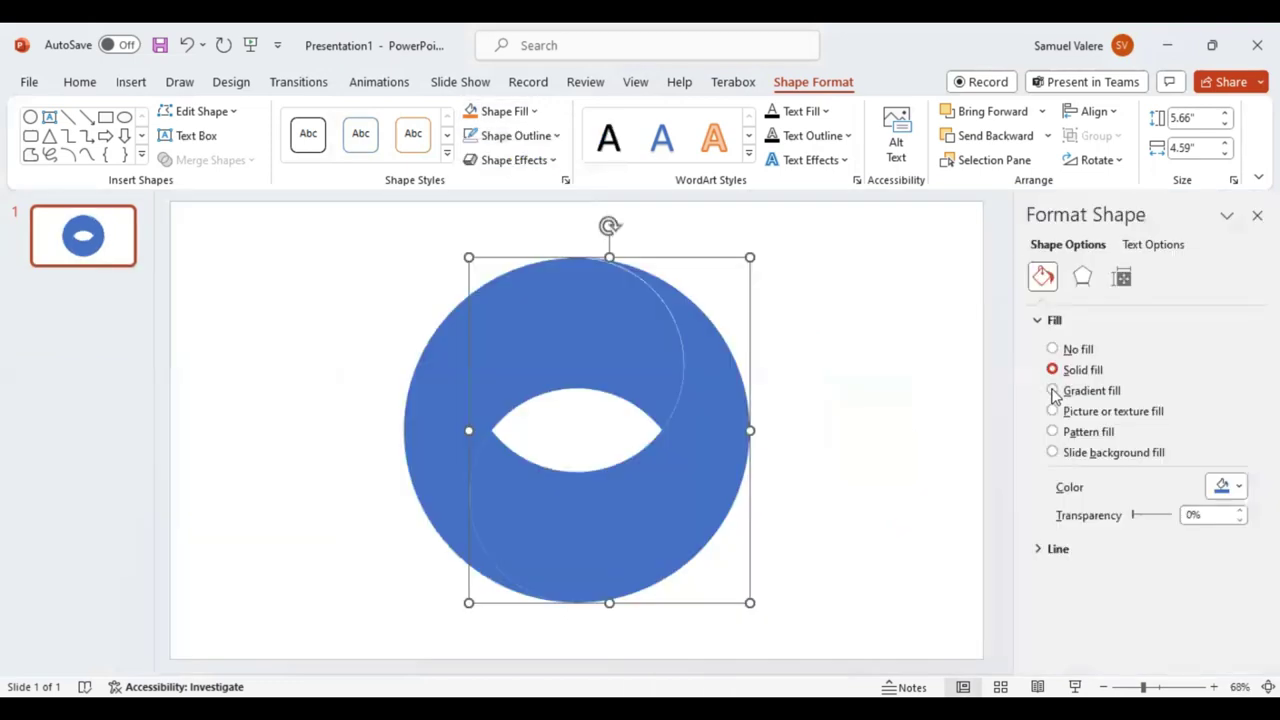
left_click(1052, 391)
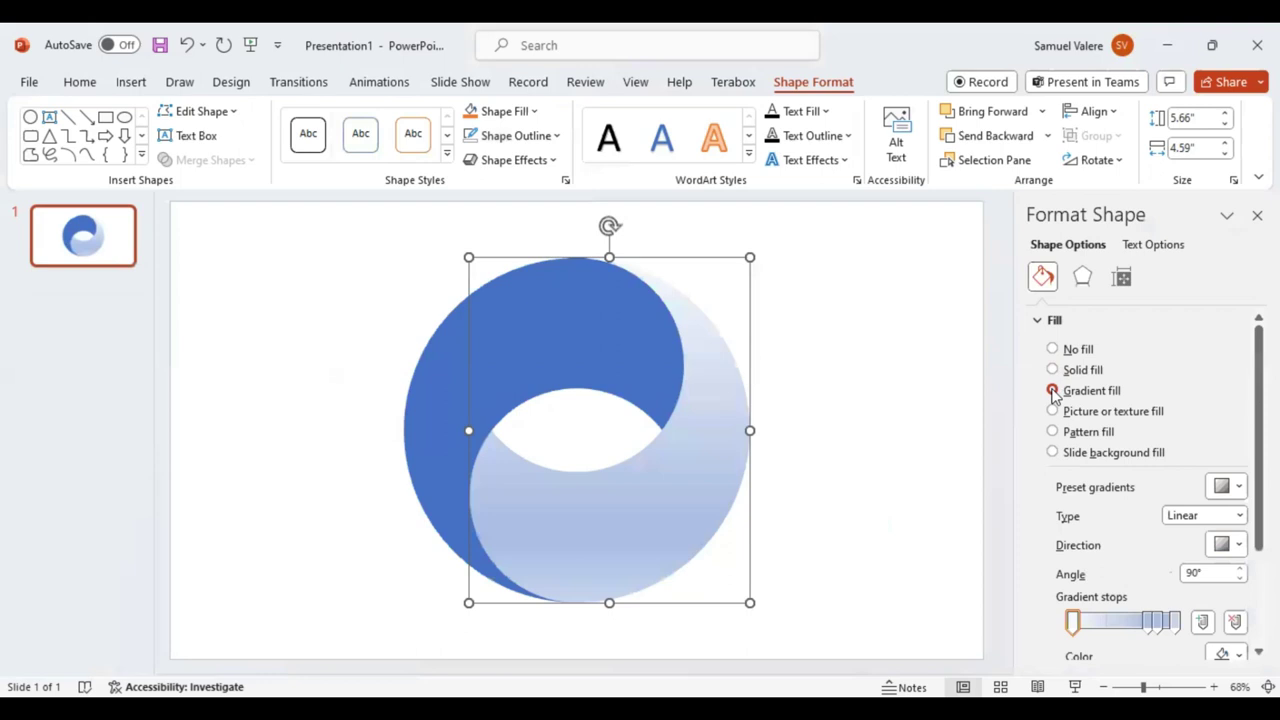
left_click(1147, 623)
left_click(1240, 545)
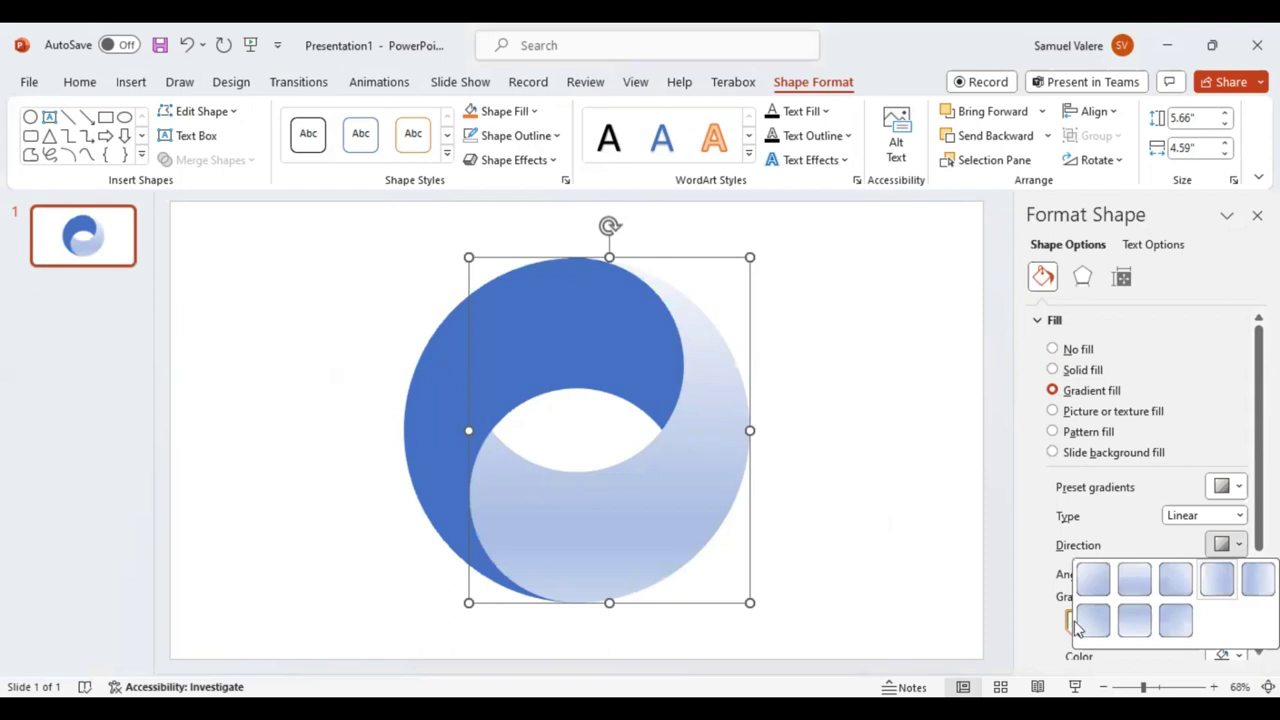
Make the gradient horizontal at 0° with a dark red first stop and light stop near 51%
left_click(1113, 530)
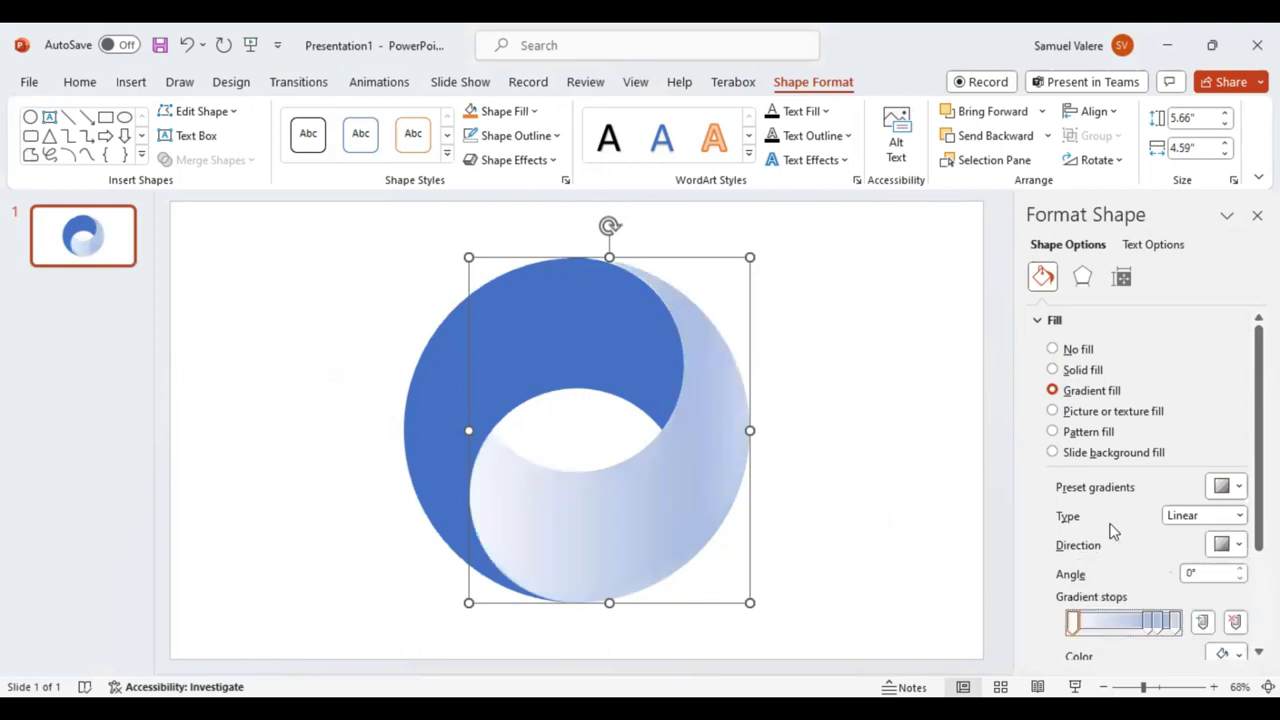
scroll(1240, 522, "down", 3)
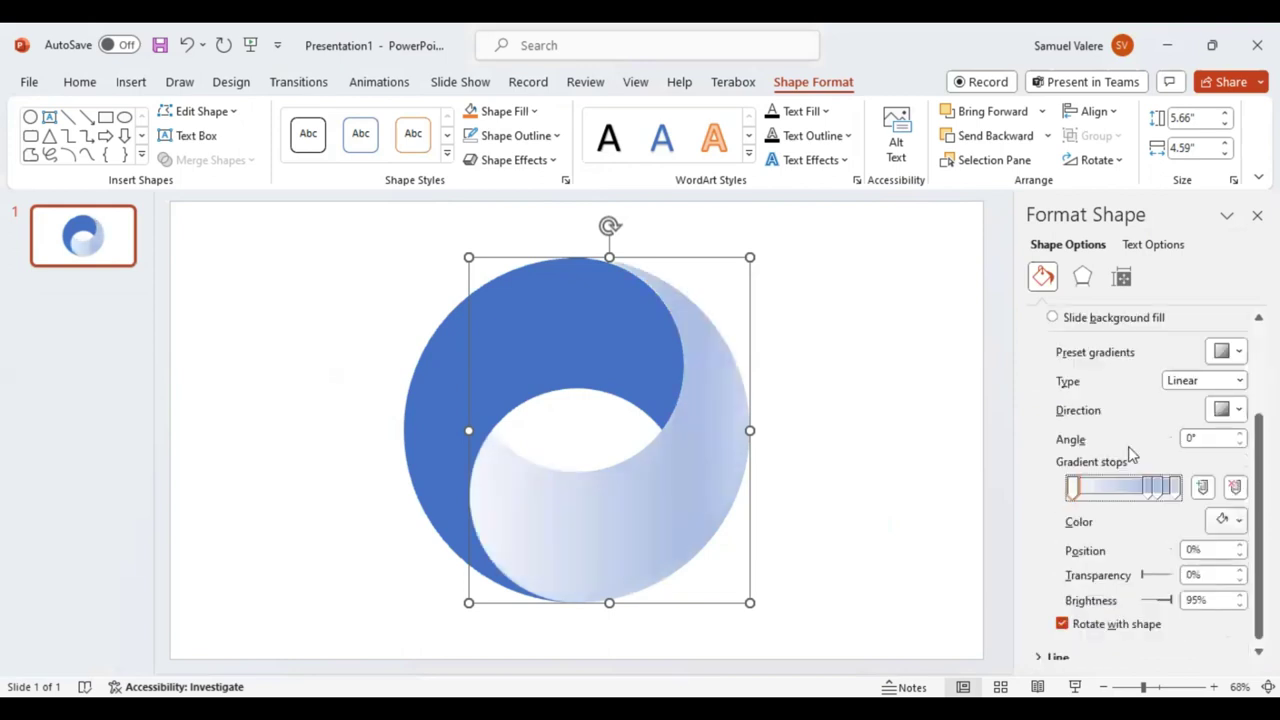
left_click(1228, 519)
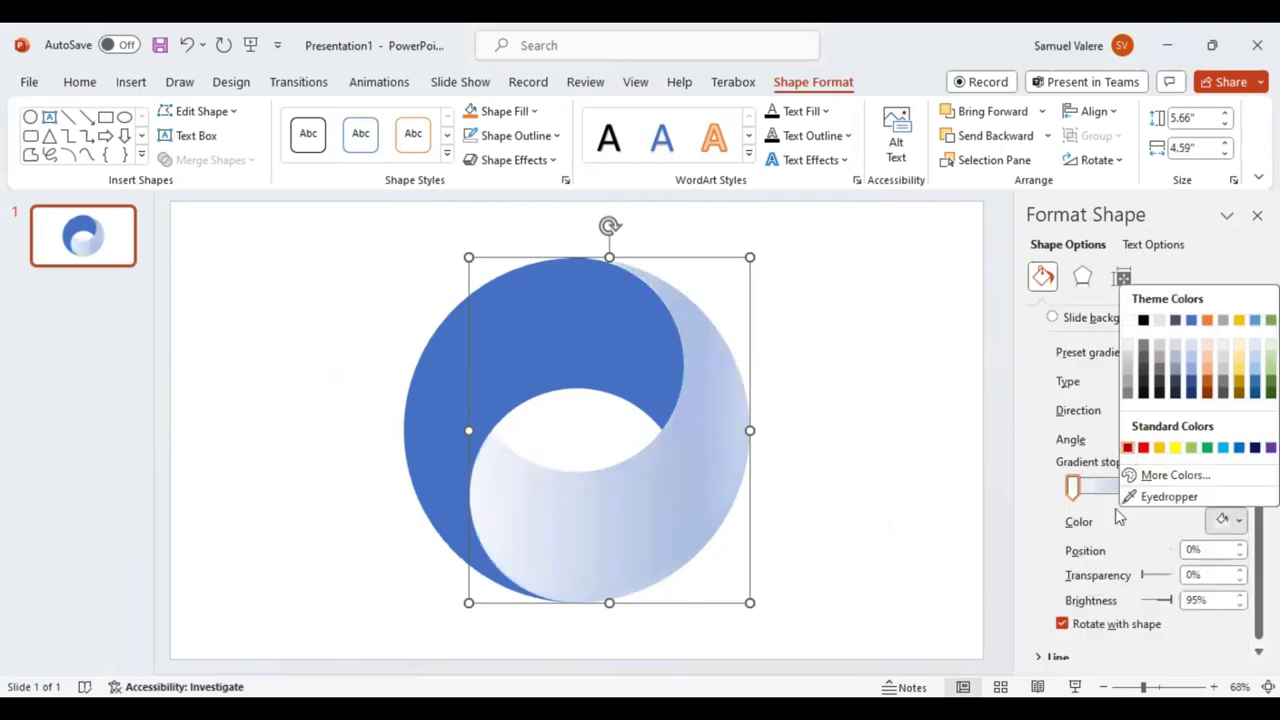
key("Return")
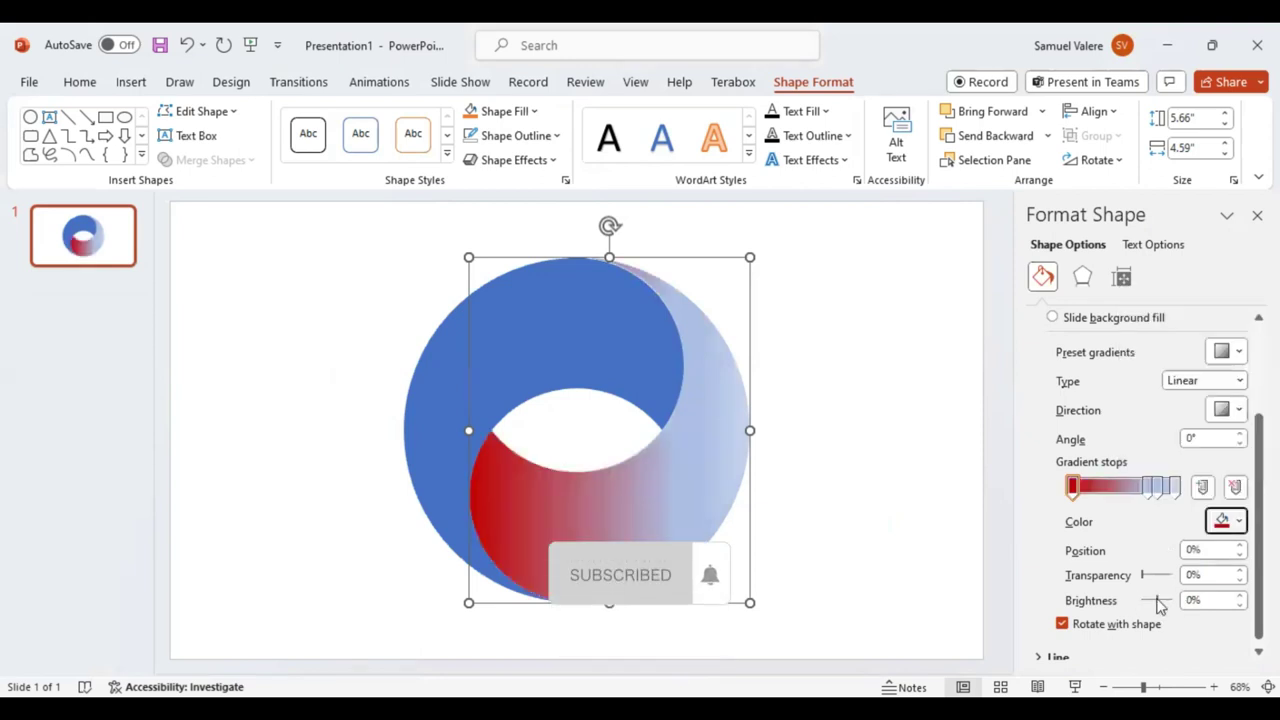
left_click_drag(1156, 601, 1150, 604)
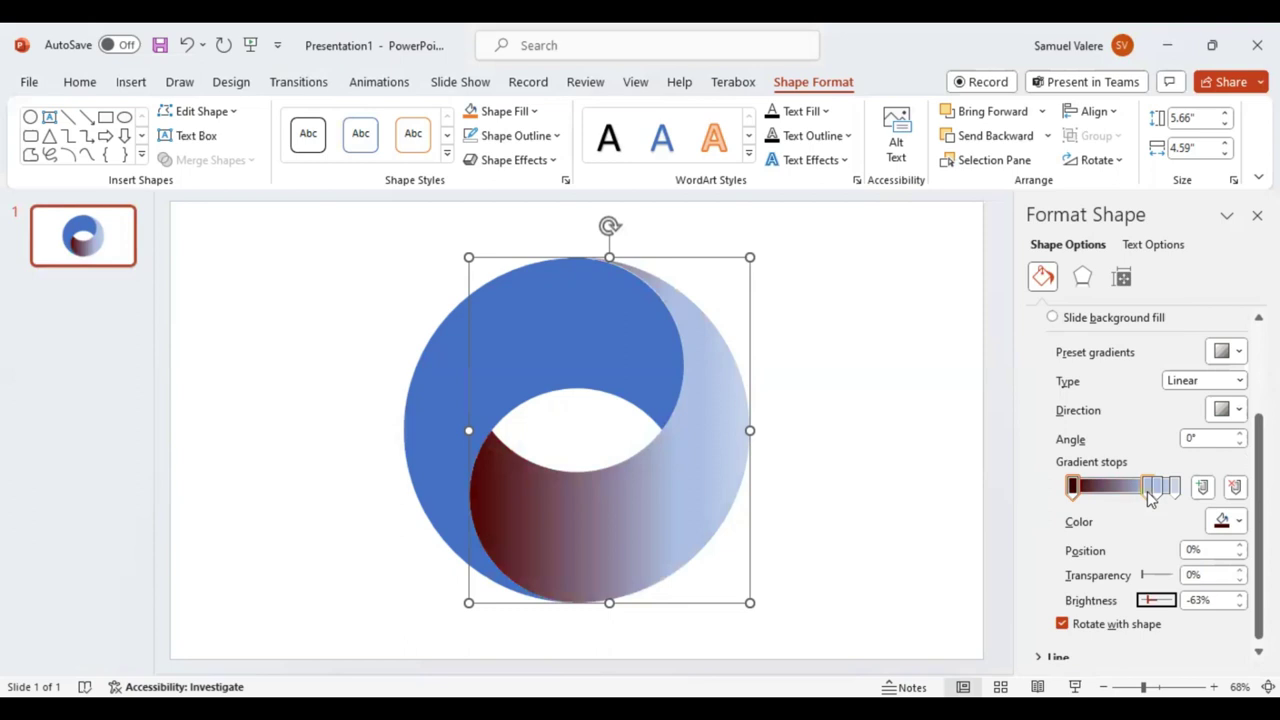
left_click_drag(1148, 487, 1132, 494)
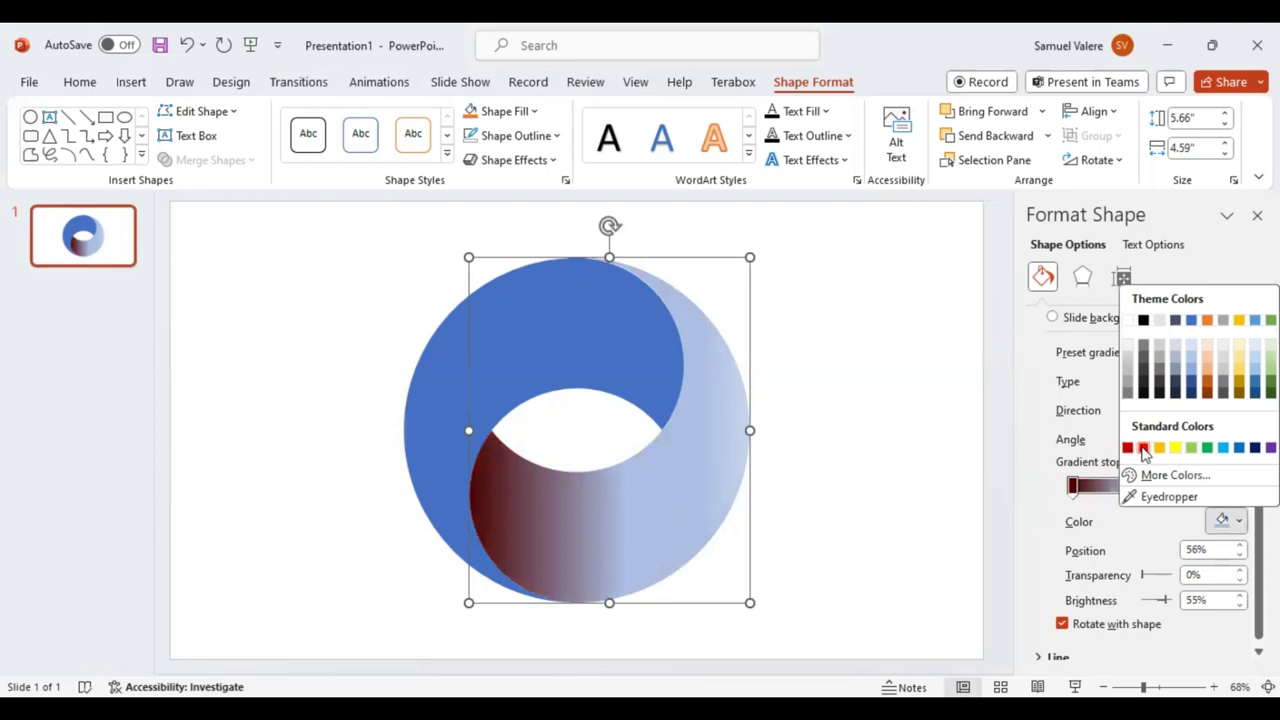
Turn the middle stop red, nudge the first dark stop, and make the 83% stop lighter red
left_click(1145, 452)
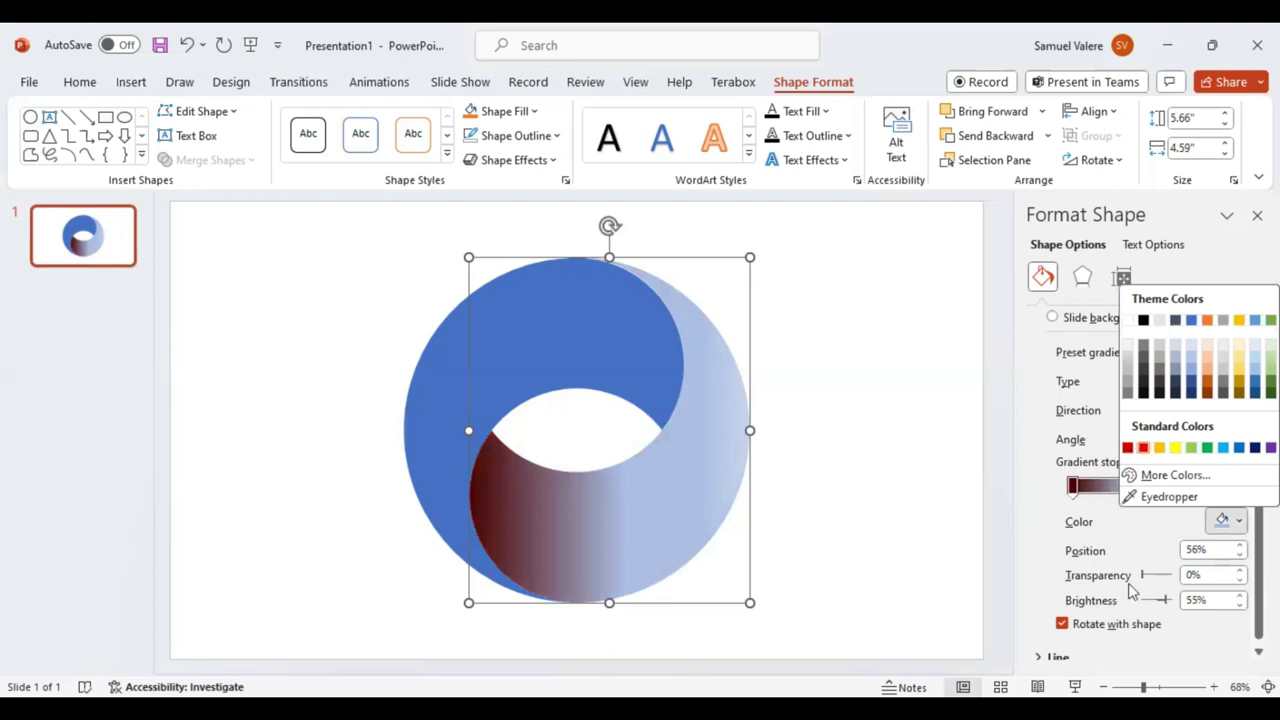
left_click(1075, 488)
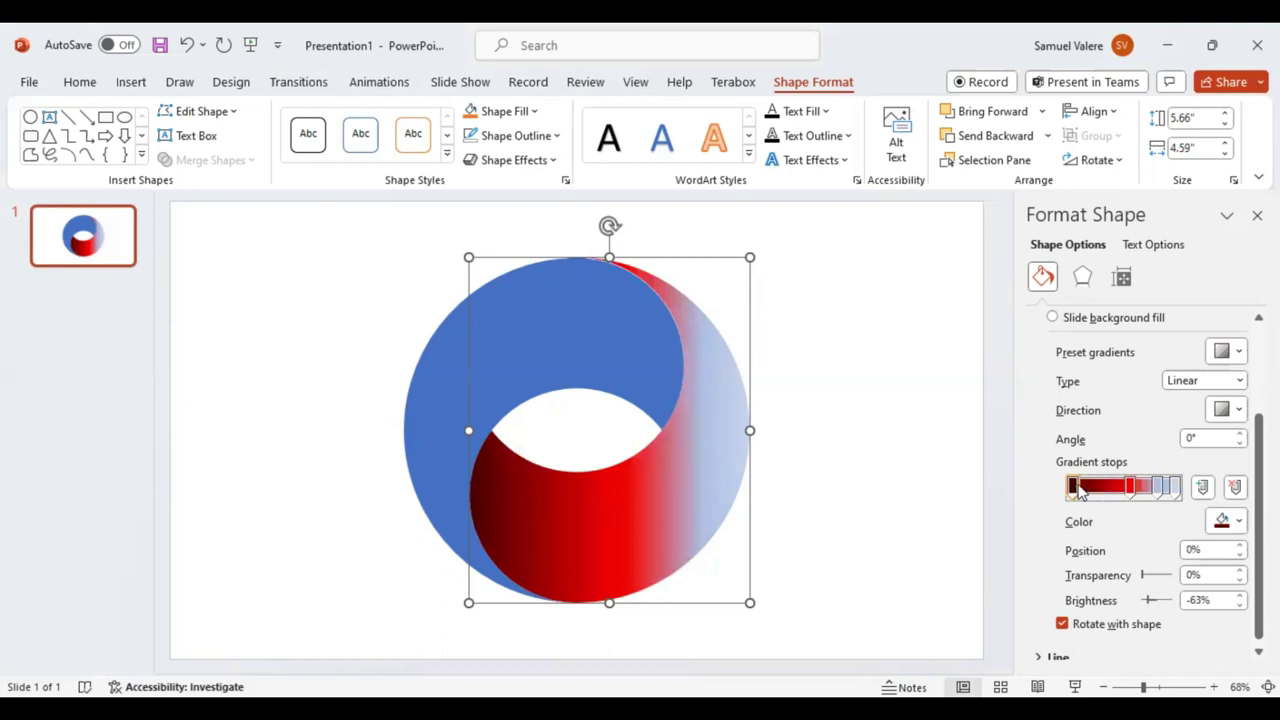
left_click_drag(1078, 488, 1080, 489)
left_click(1158, 487)
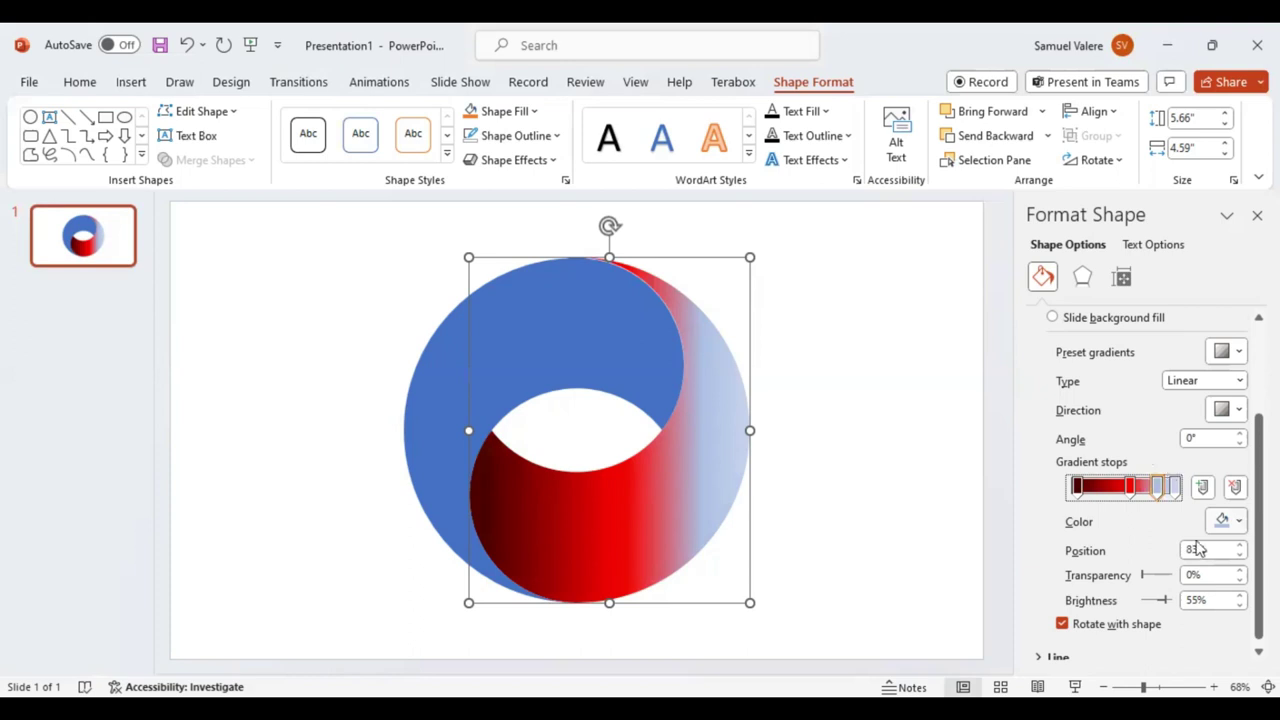
left_click_drag(1163, 600, 1158, 600)
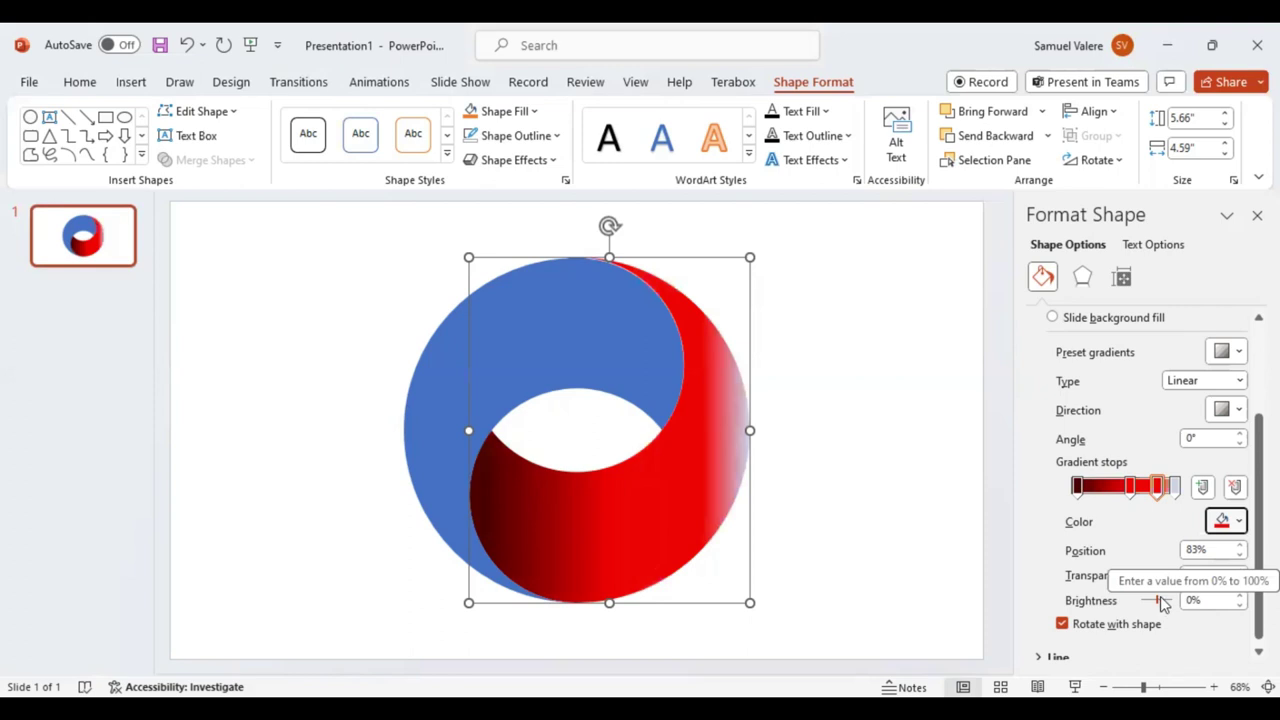
left_click_drag(1161, 602, 1163, 602)
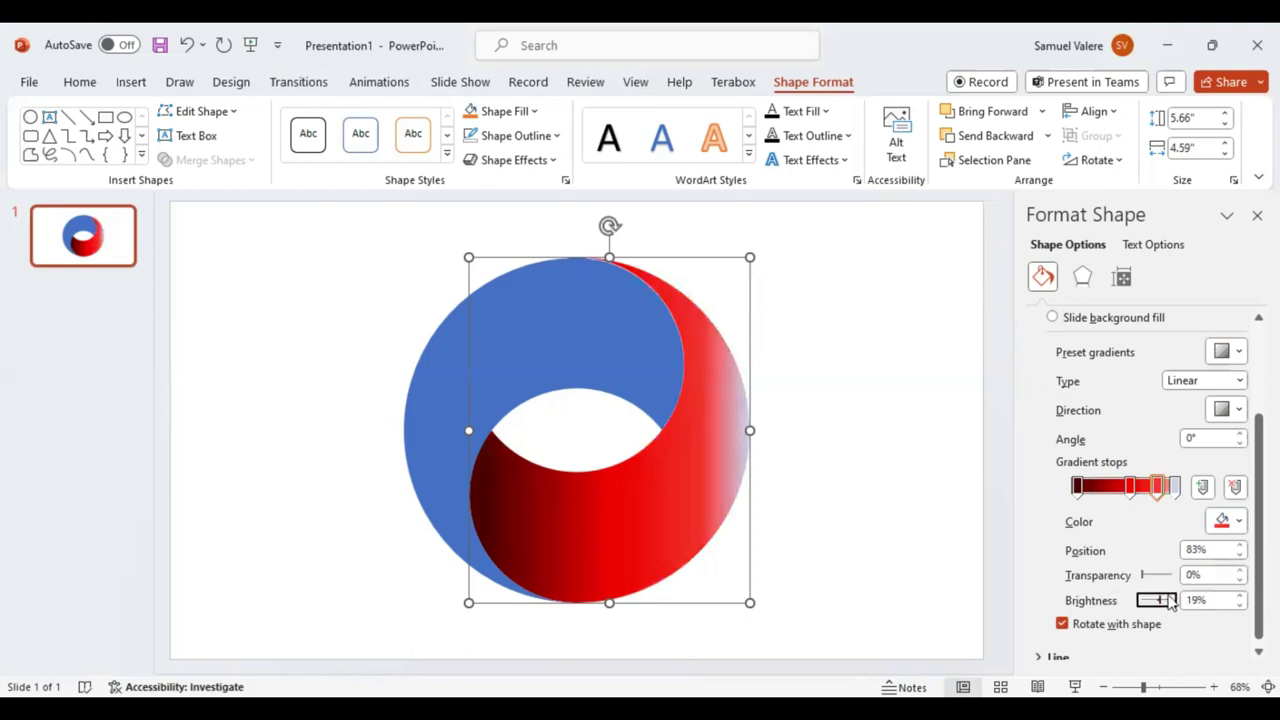
left_click(1170, 600)
left_click_drag(1170, 600, 1172, 600)
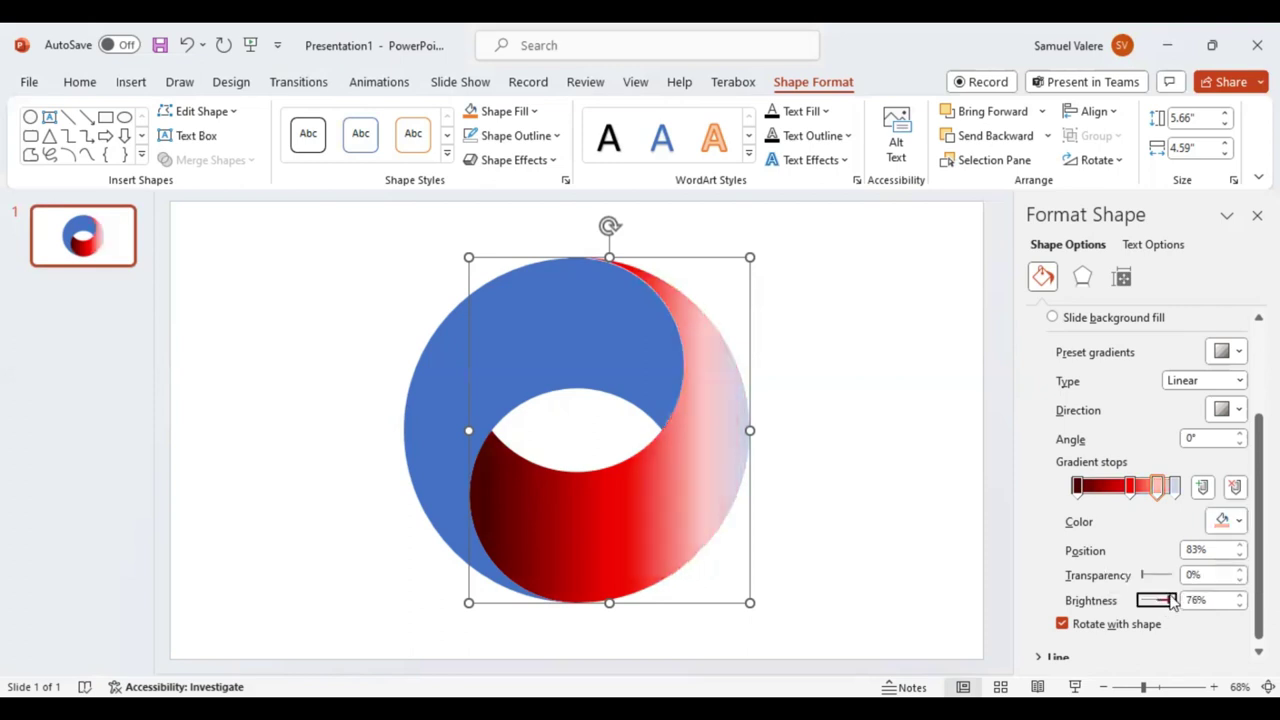
Make the end stop pale pink and darken the 83% stop to 47% brightness
left_click(1176, 486)
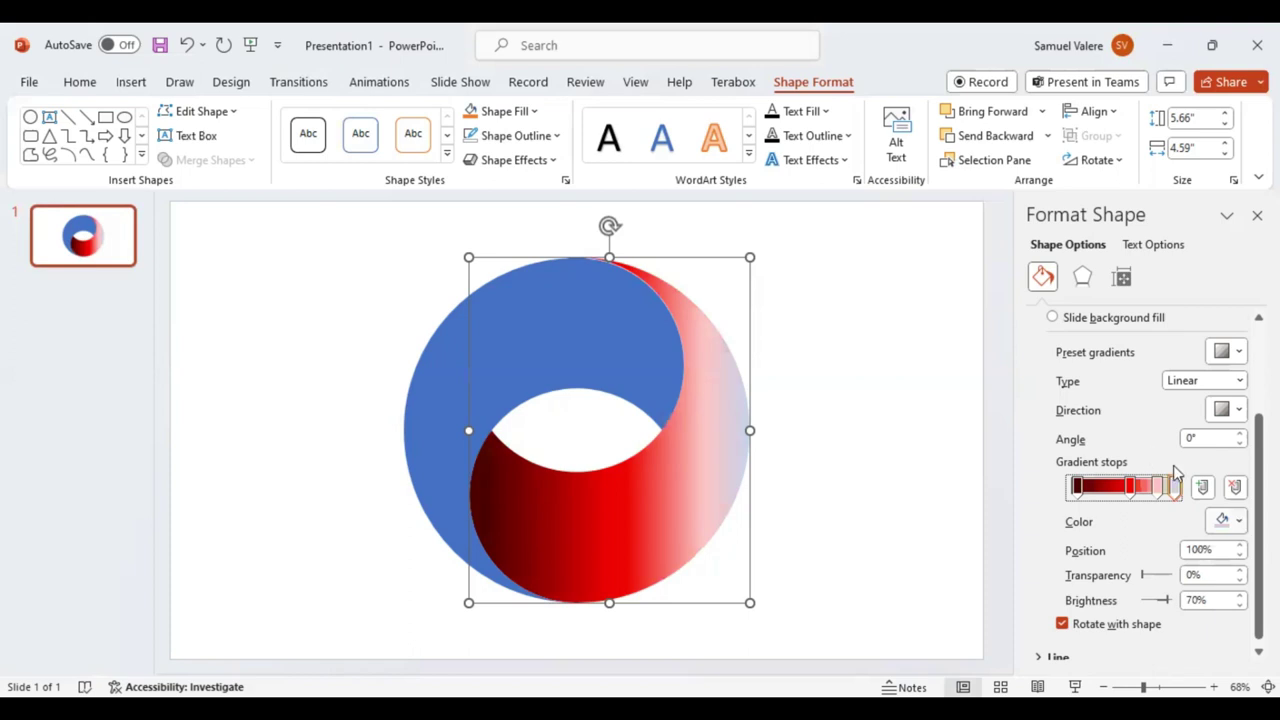
key("ctrl+z")
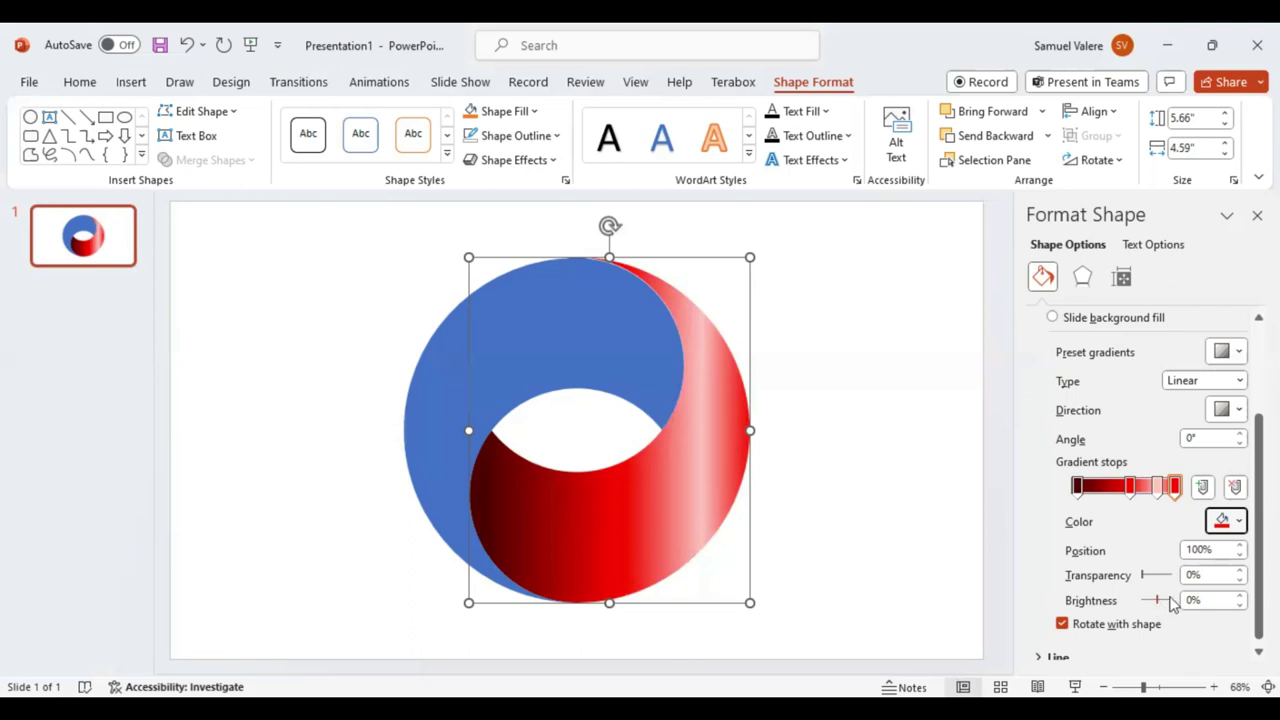
left_click_drag(1160, 601, 1166, 600)
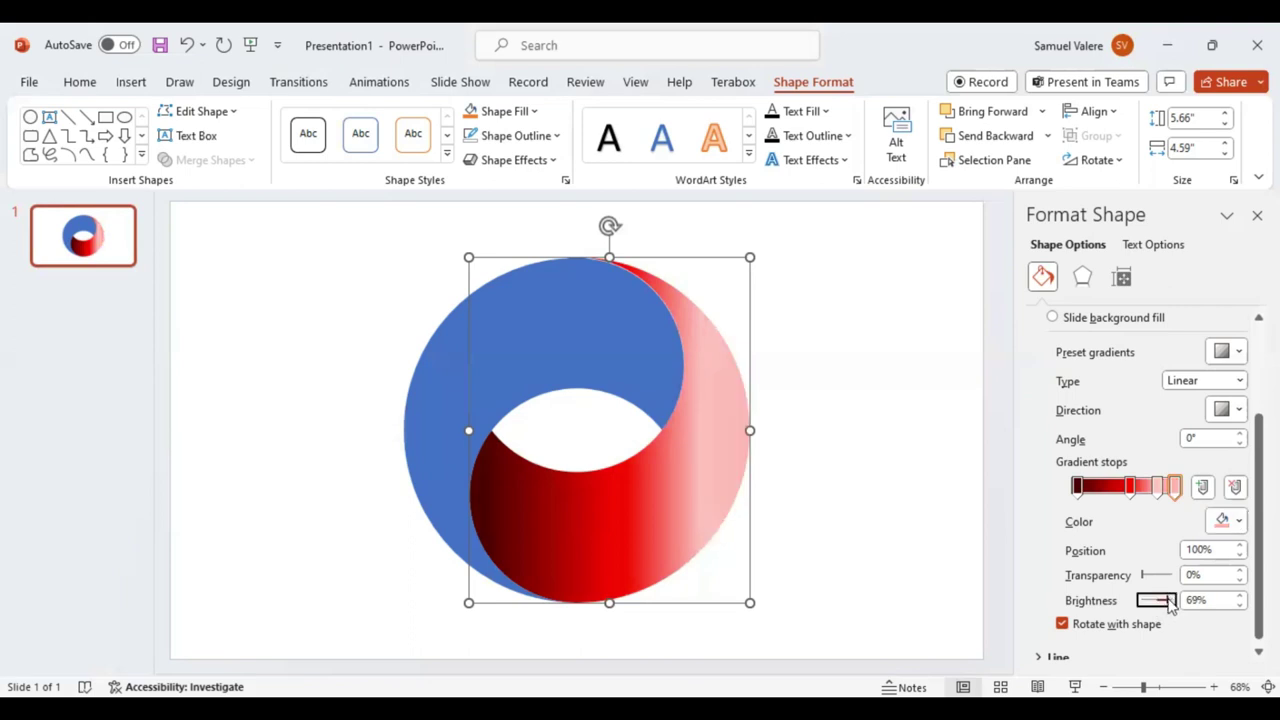
left_click(1157, 489)
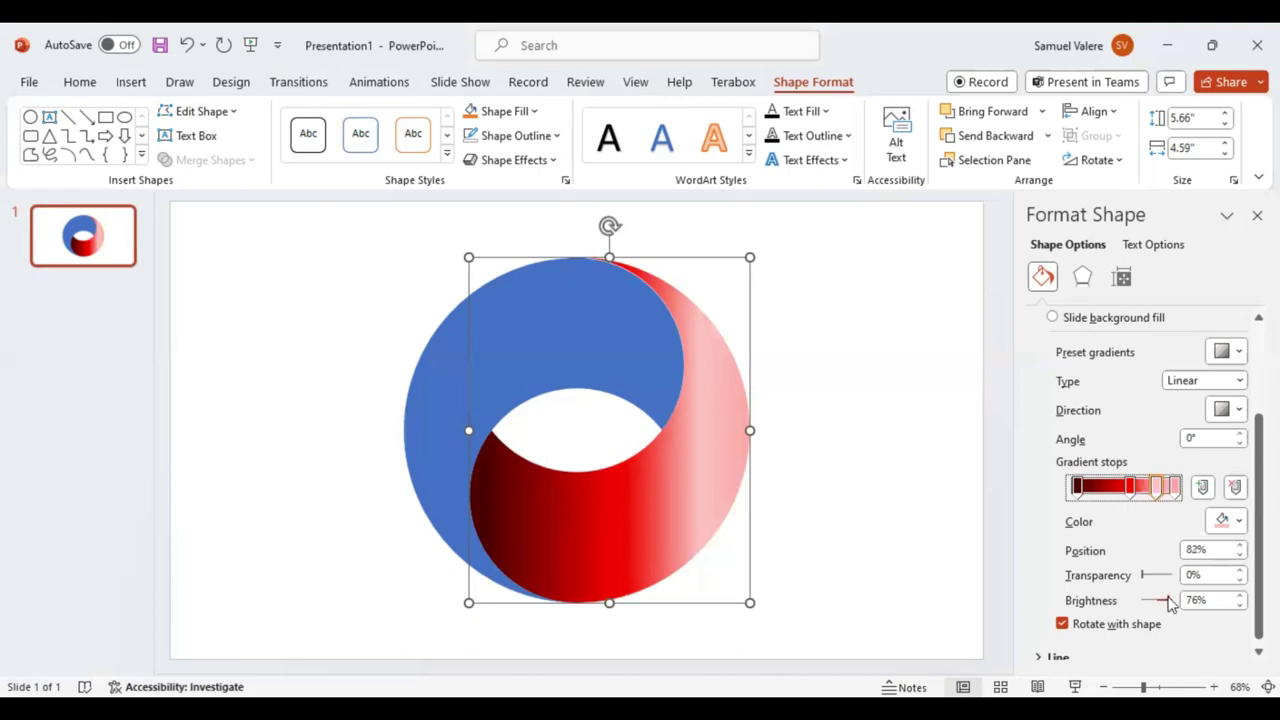
left_click_drag(1167, 603, 1164, 603)
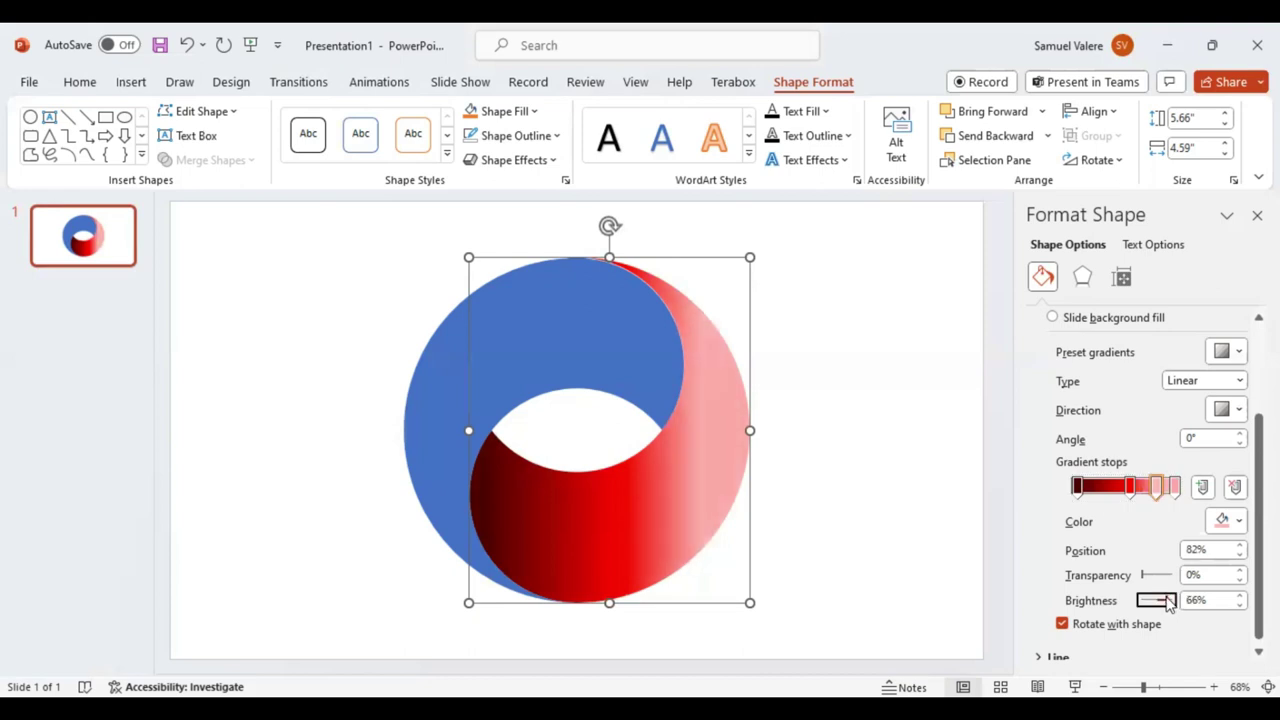
left_click(1167, 603)
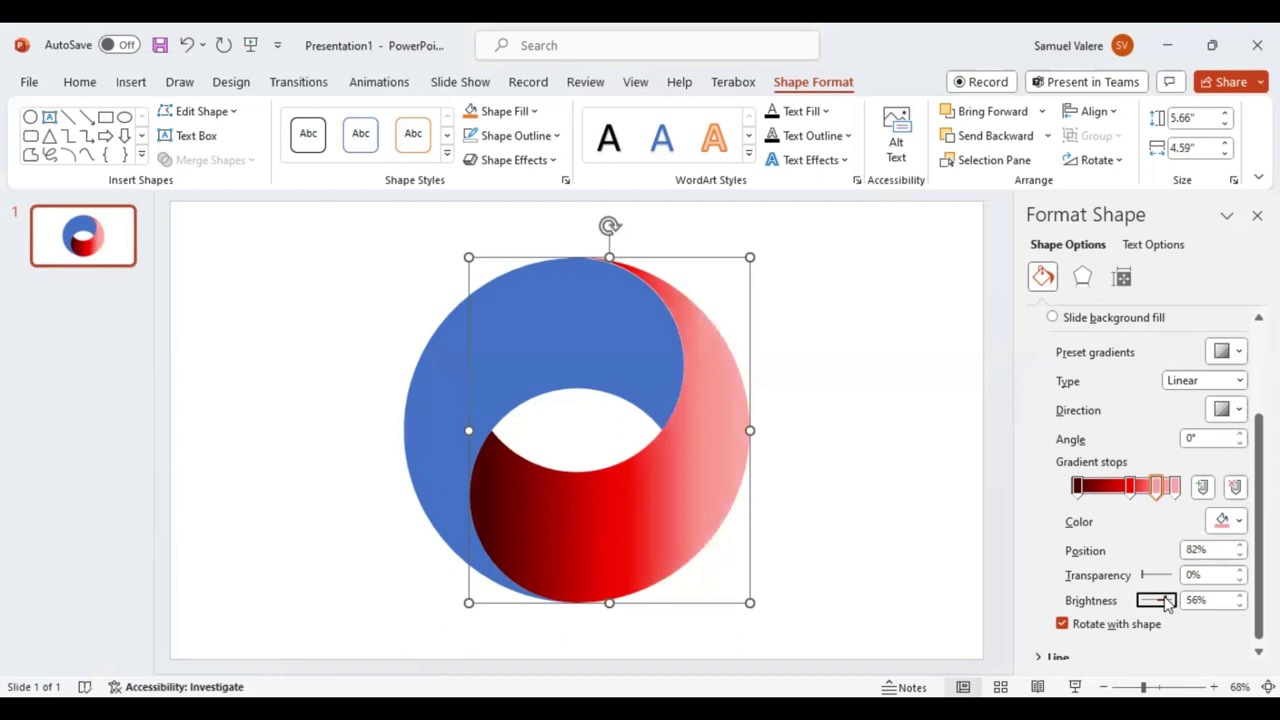
left_click(1167, 603)
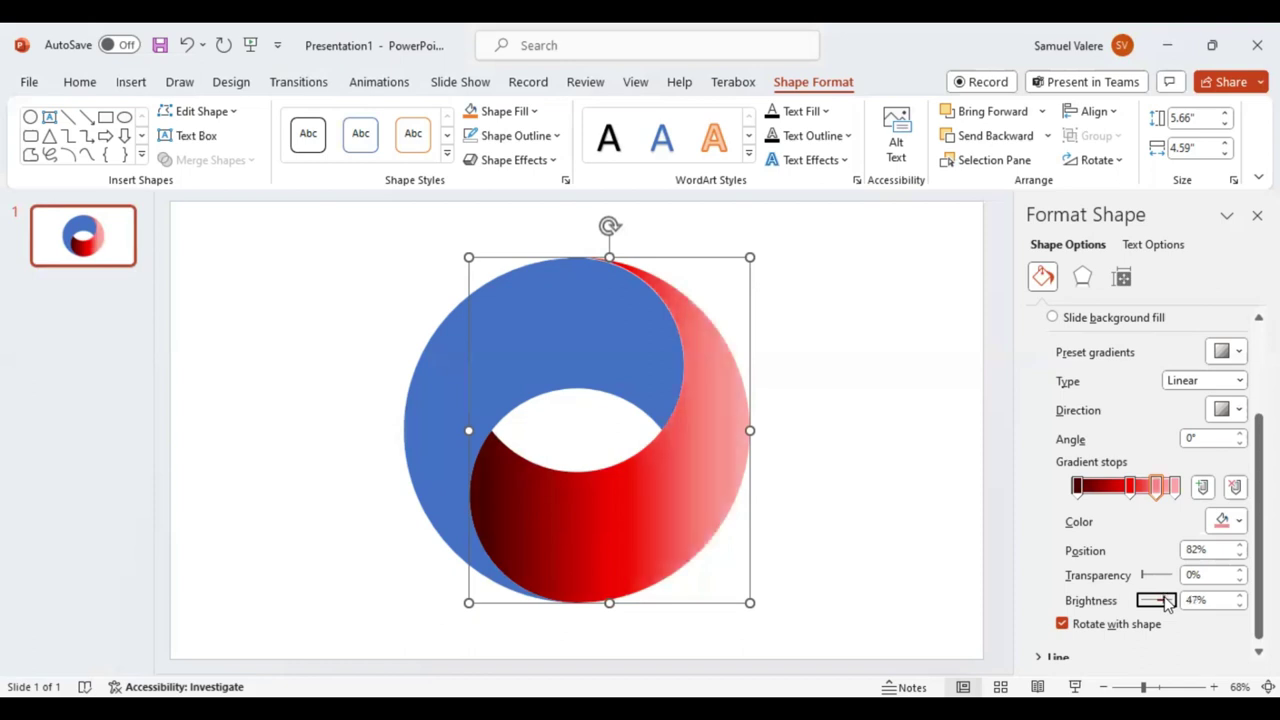
Refine the middle and dark stops and set the 82% stop to 38% brightness
left_click(1130, 488)
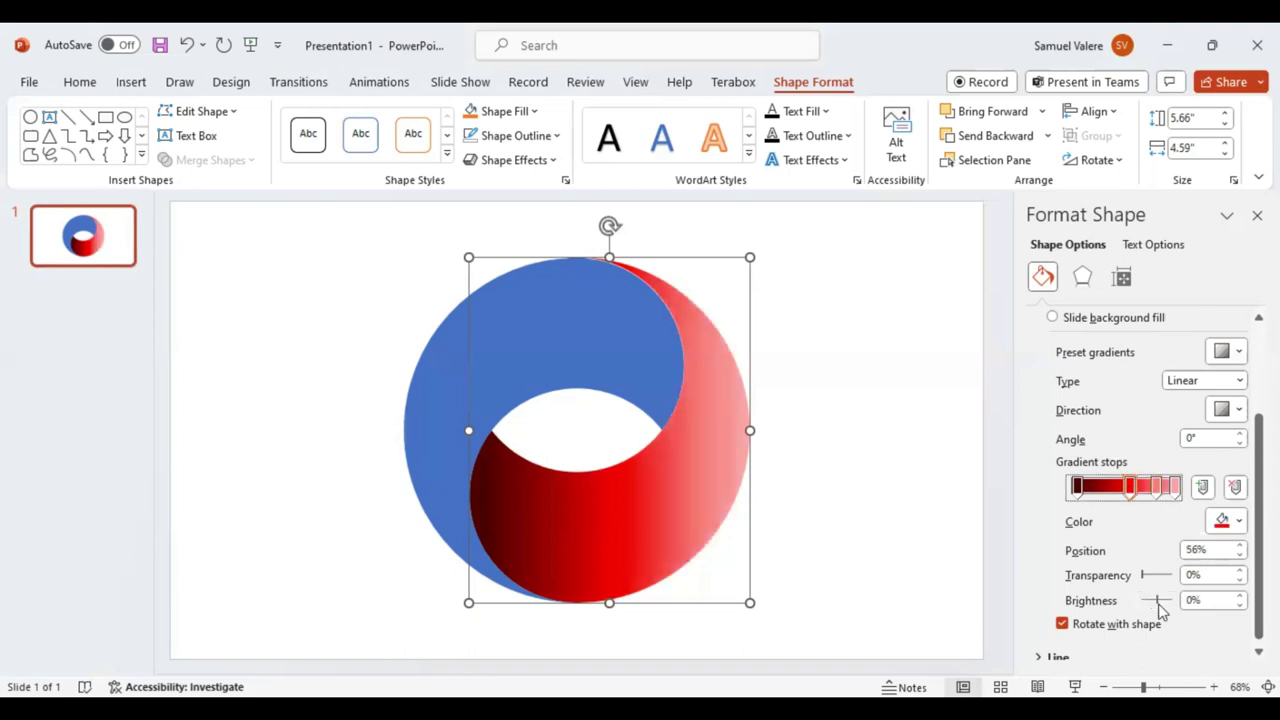
left_click(1160, 603)
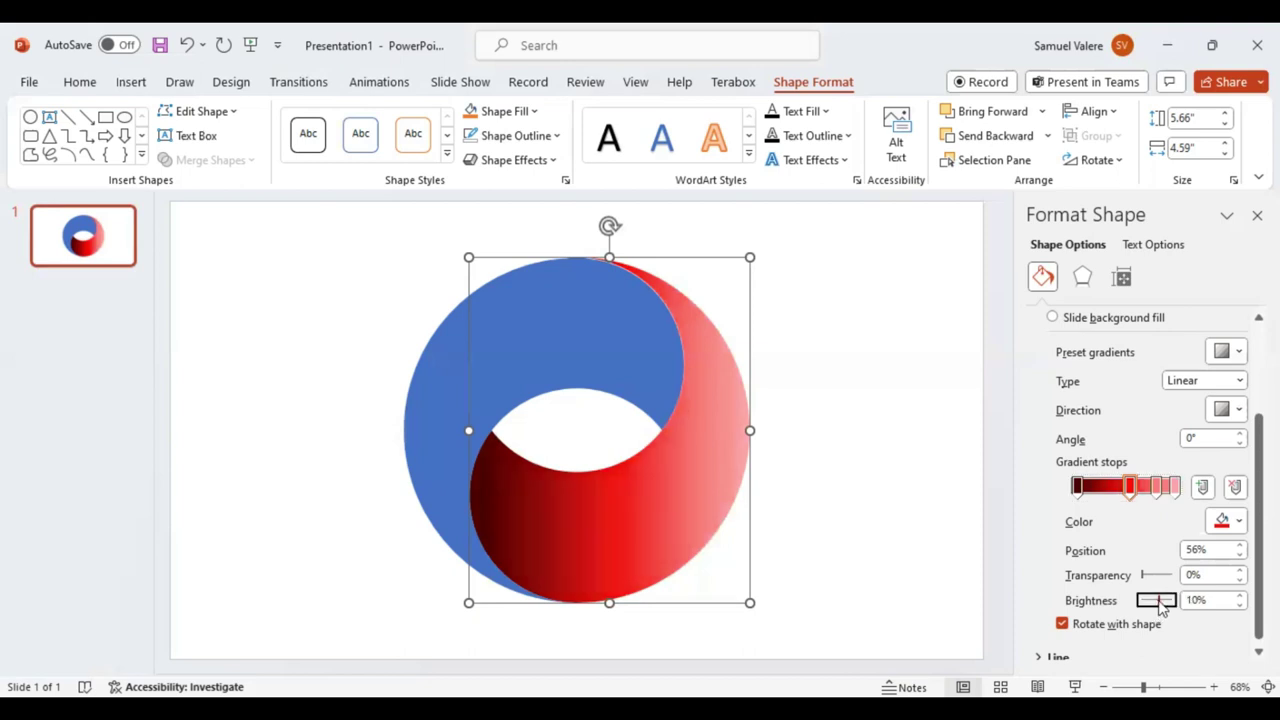
left_click(1080, 493)
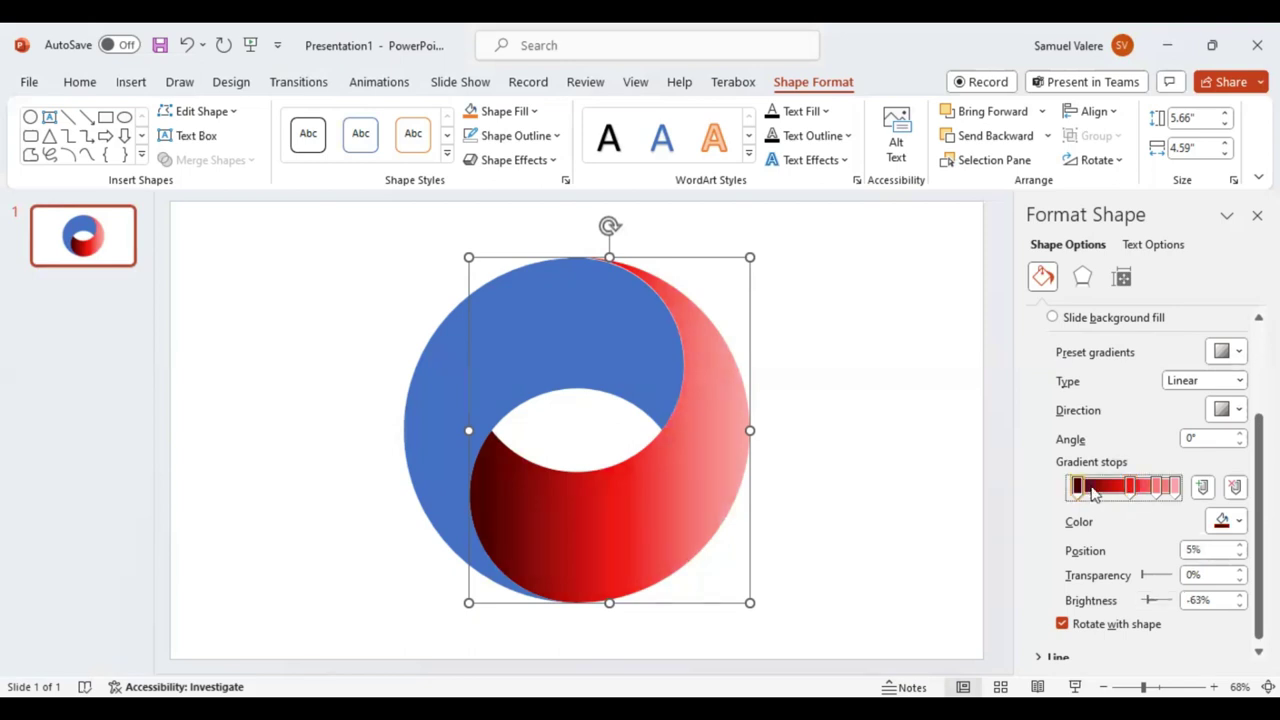
left_click_drag(1089, 490, 1077, 488)
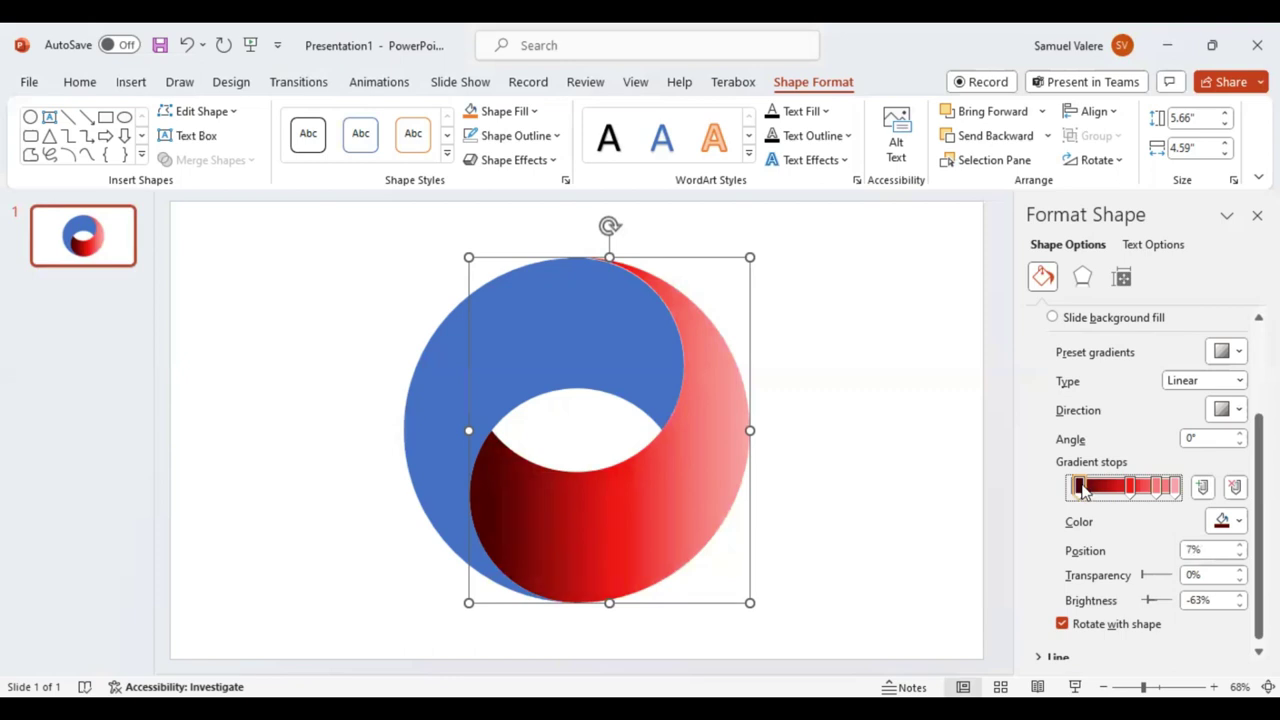
left_click(1149, 601)
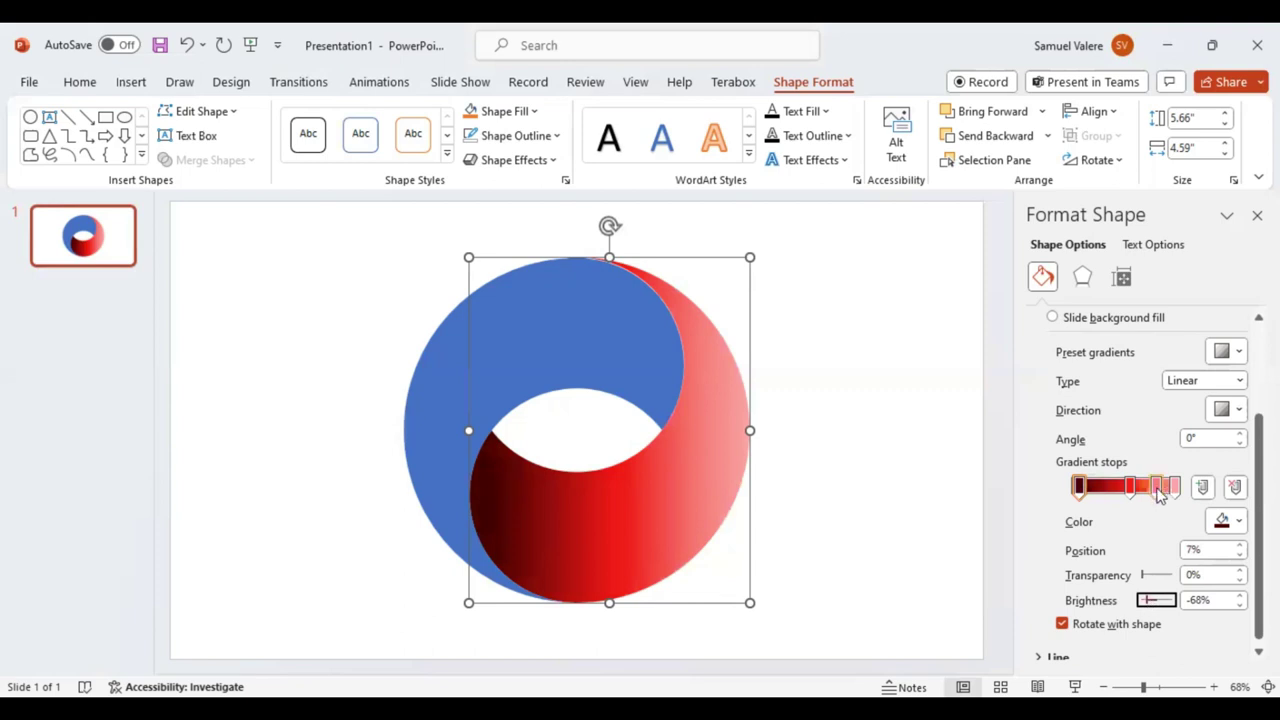
left_click(1157, 490)
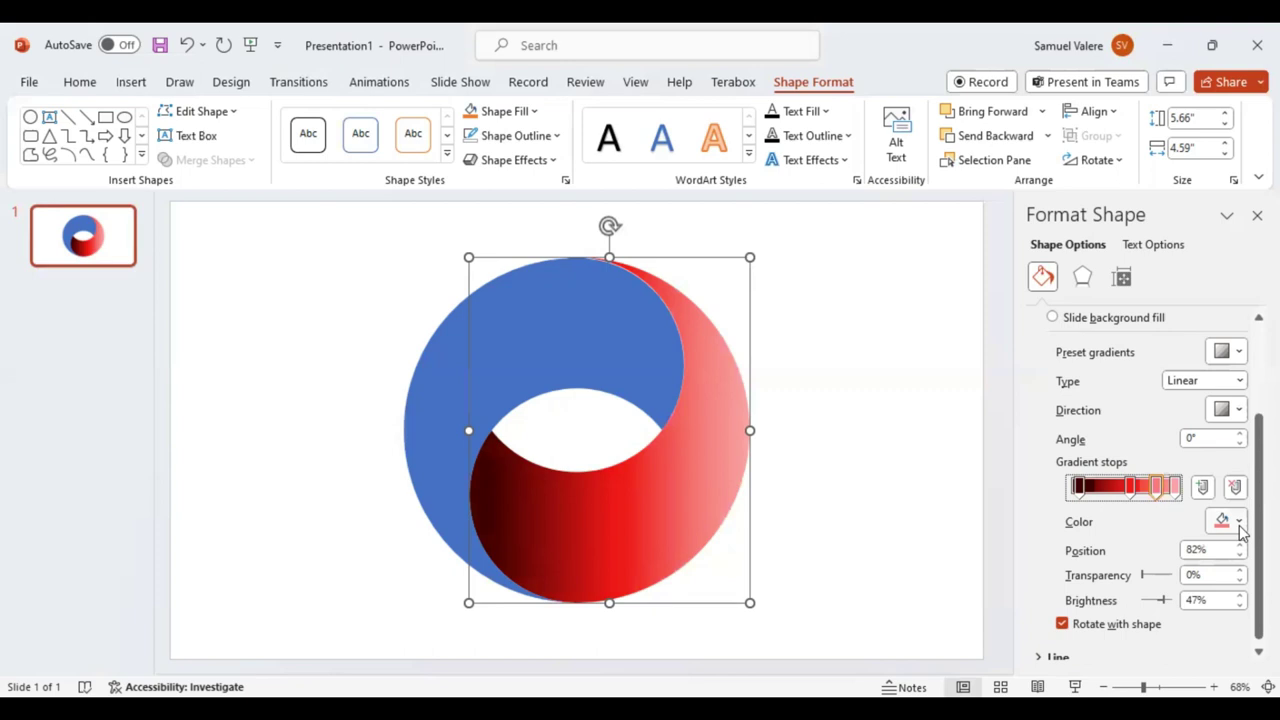
left_click(1164, 600)
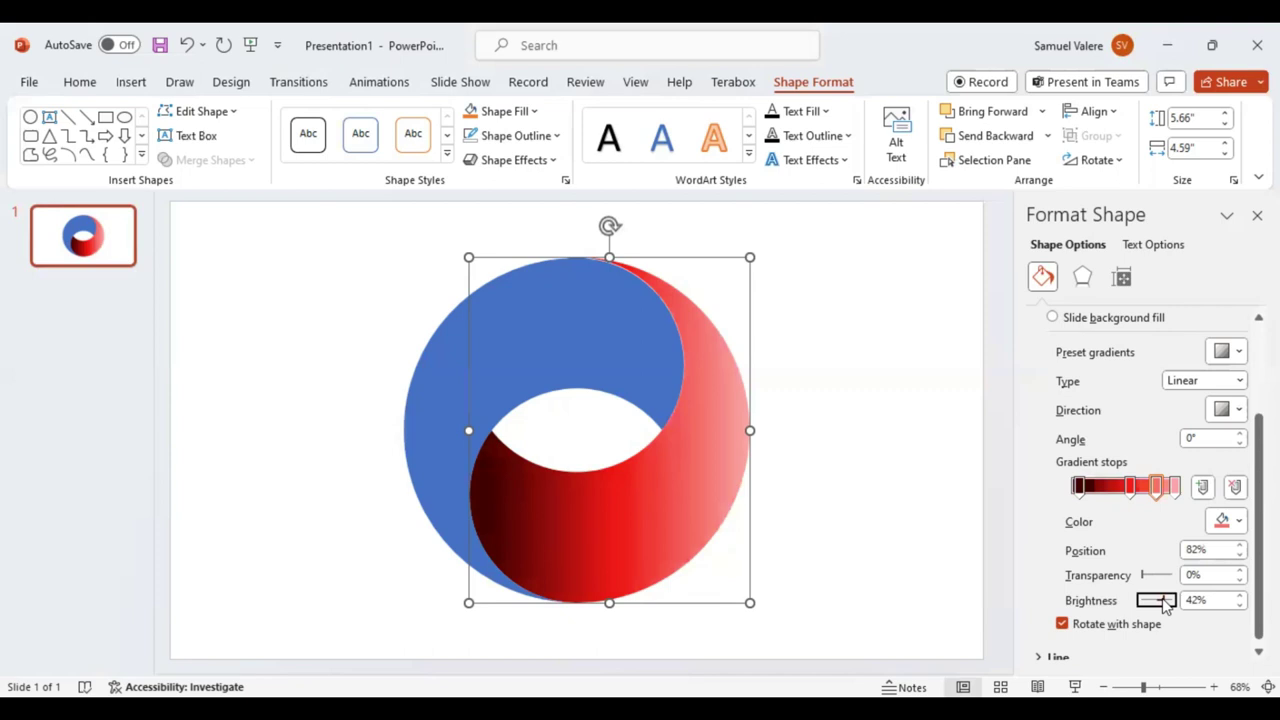
left_click(1164, 600)
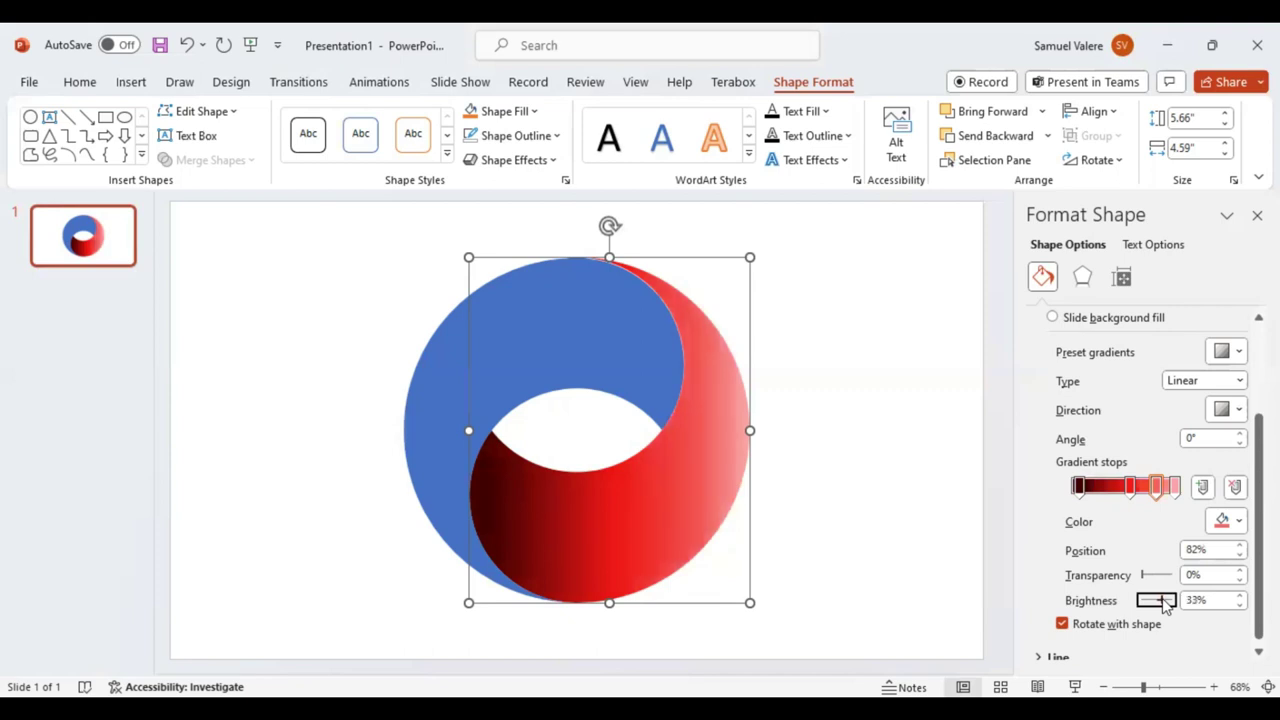
left_click(1164, 600)
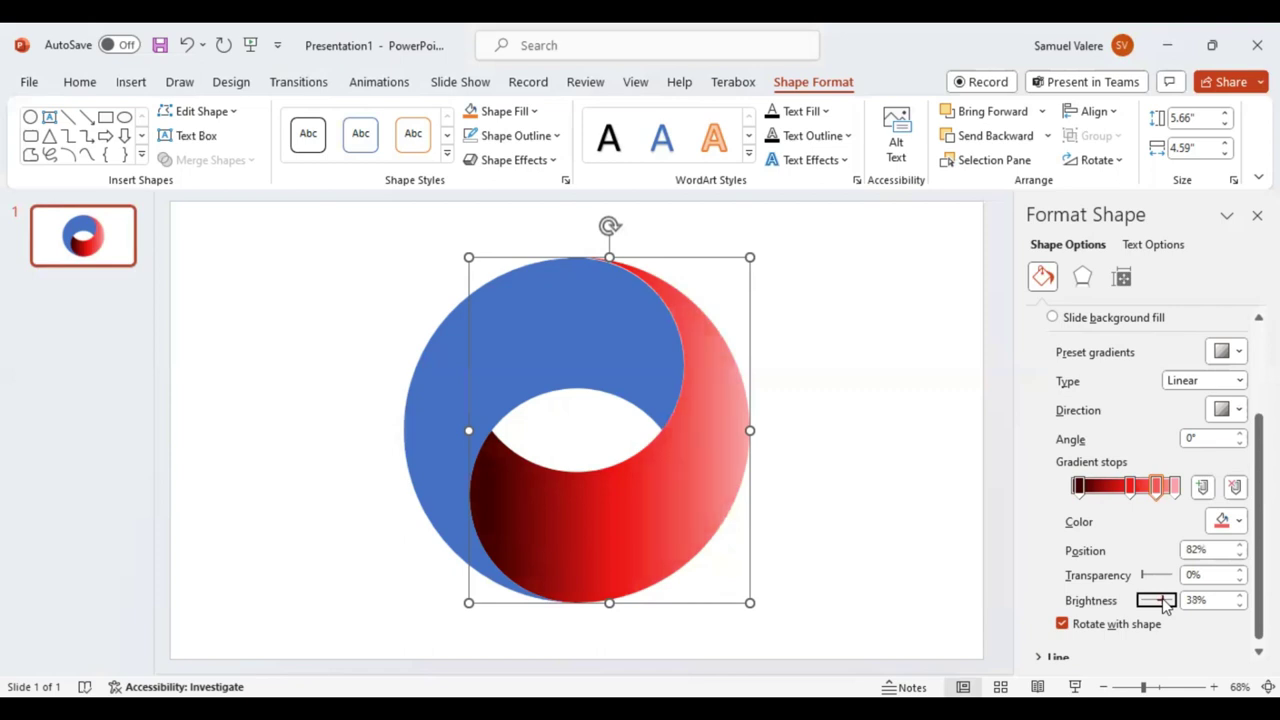
left_click(1126, 487)
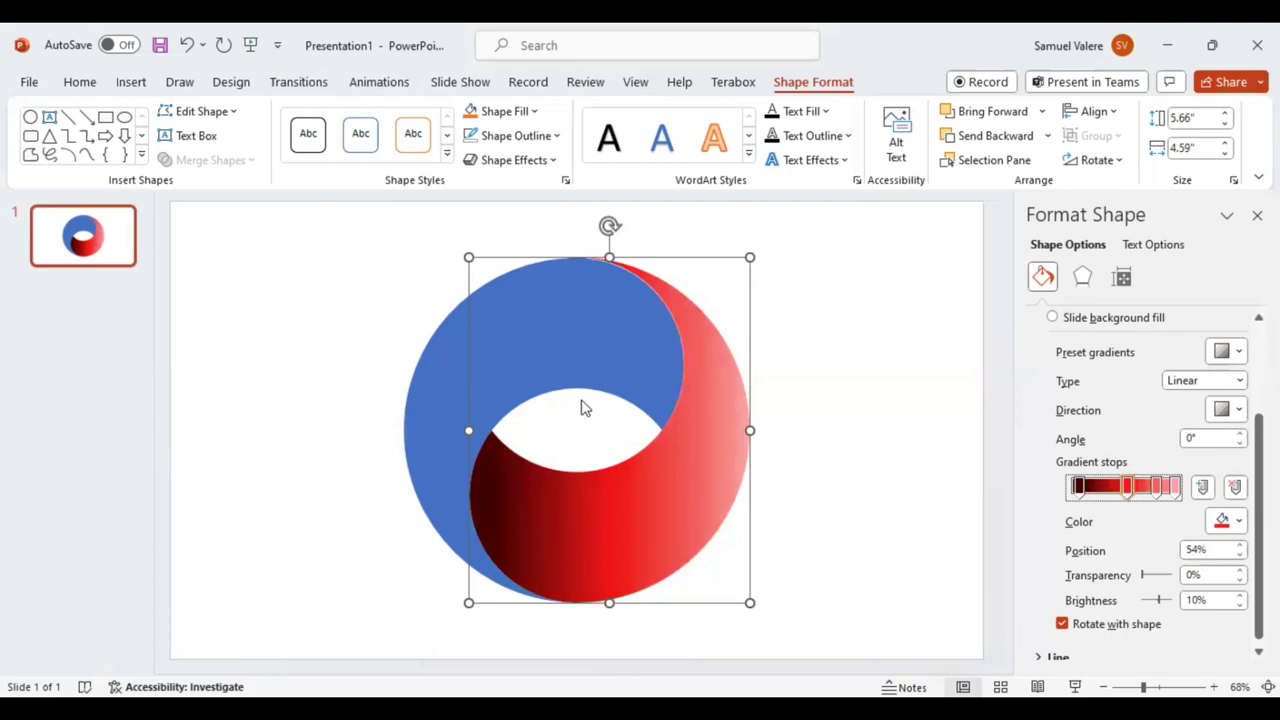
Give the left blue crescent a gradient fill and shift its first stop slightly right
left_click(459, 395)
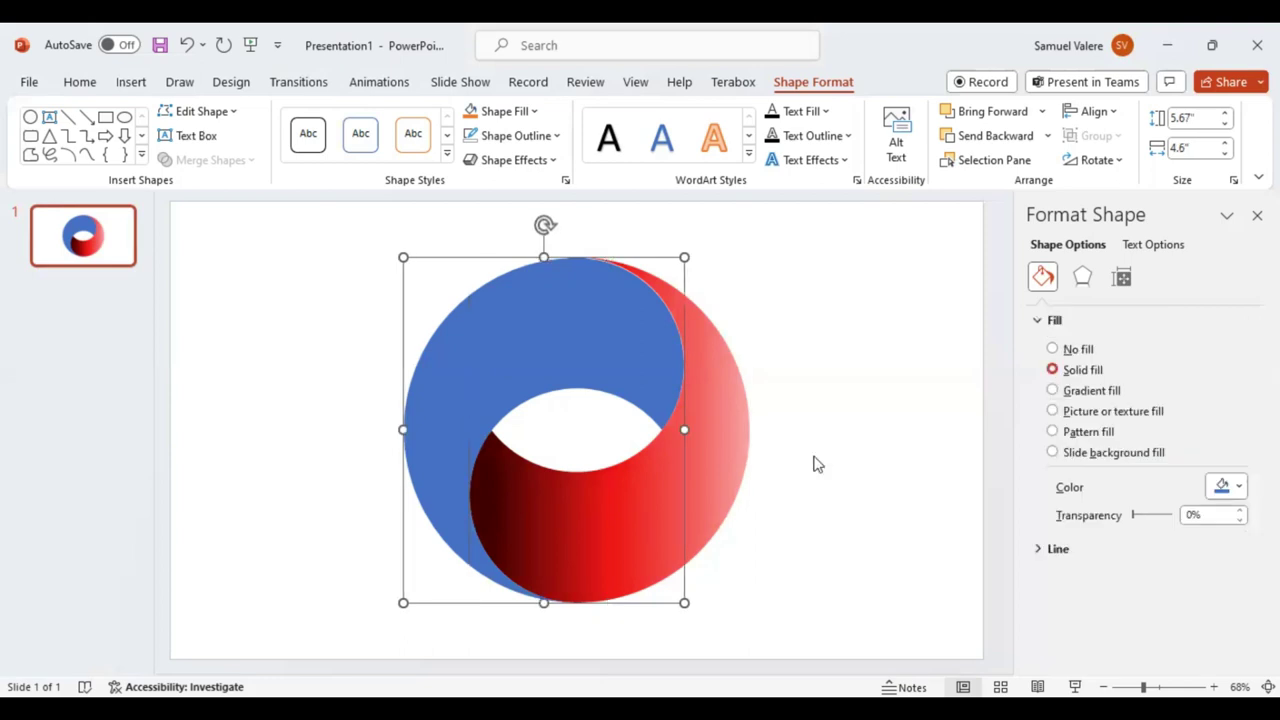
left_click(1055, 393)
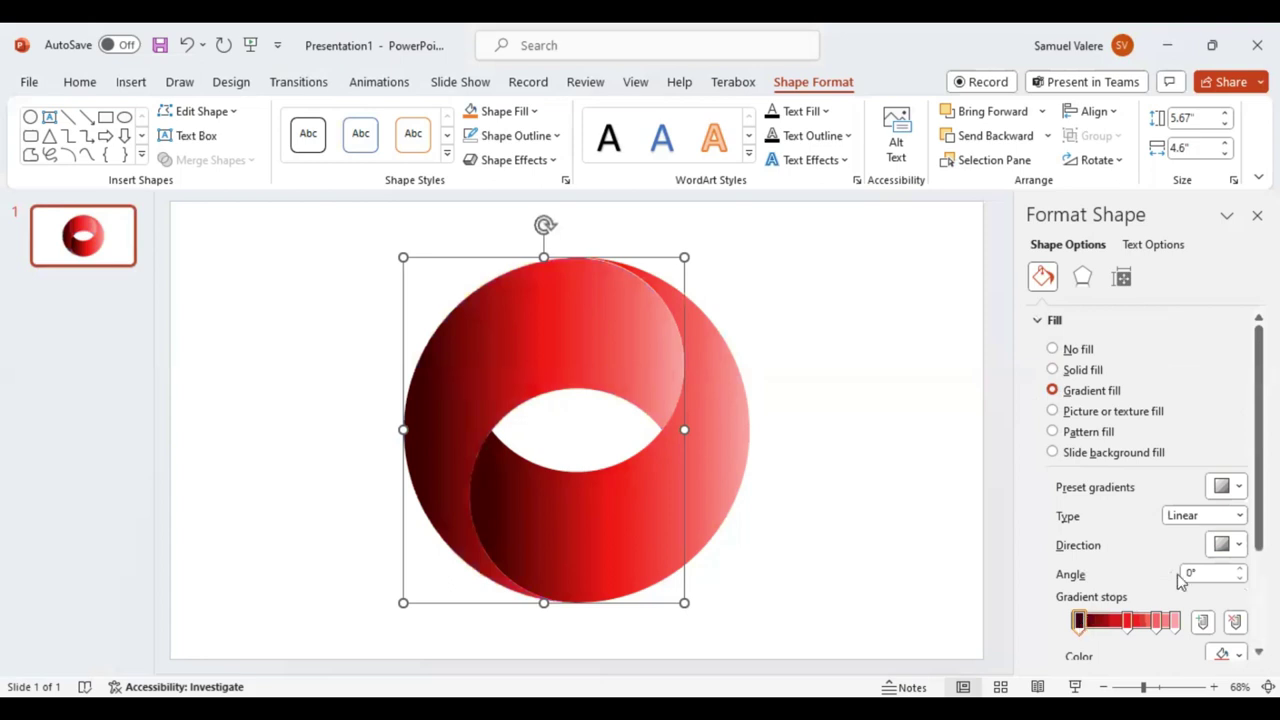
scroll(1080, 624, "down", 2)
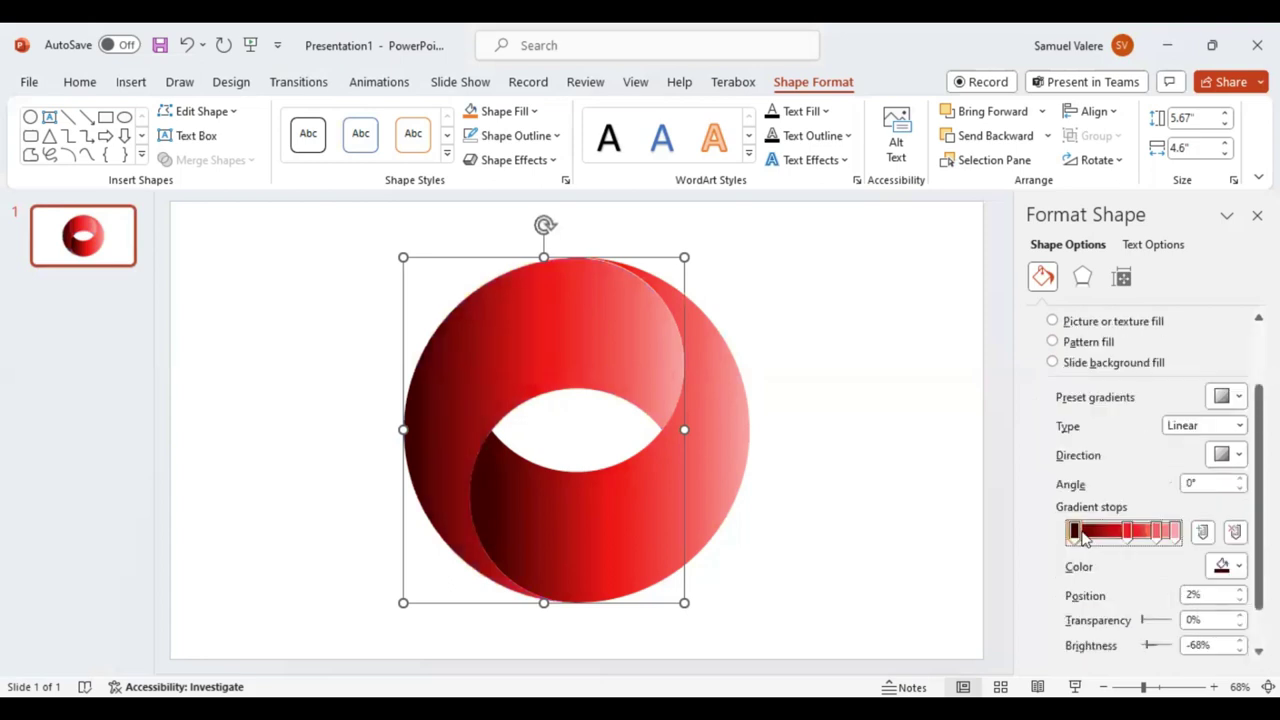
left_click_drag(1077, 534, 1072, 533)
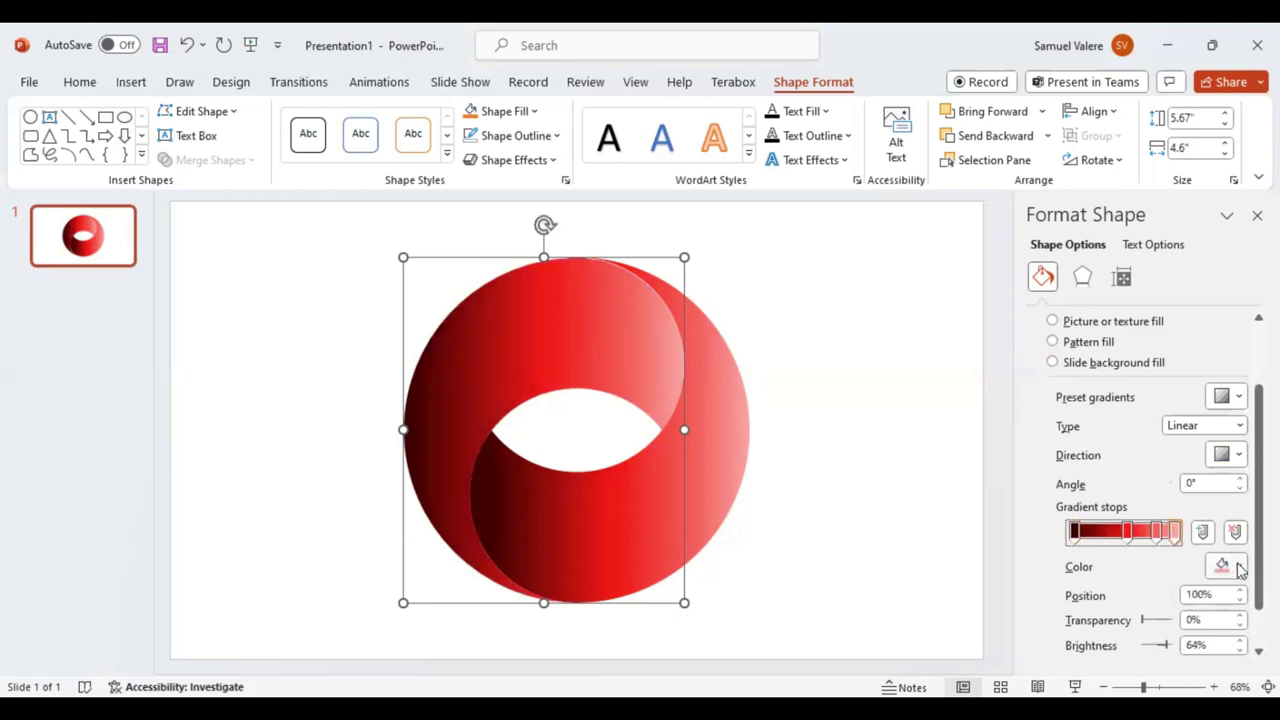
left_click(1238, 567)
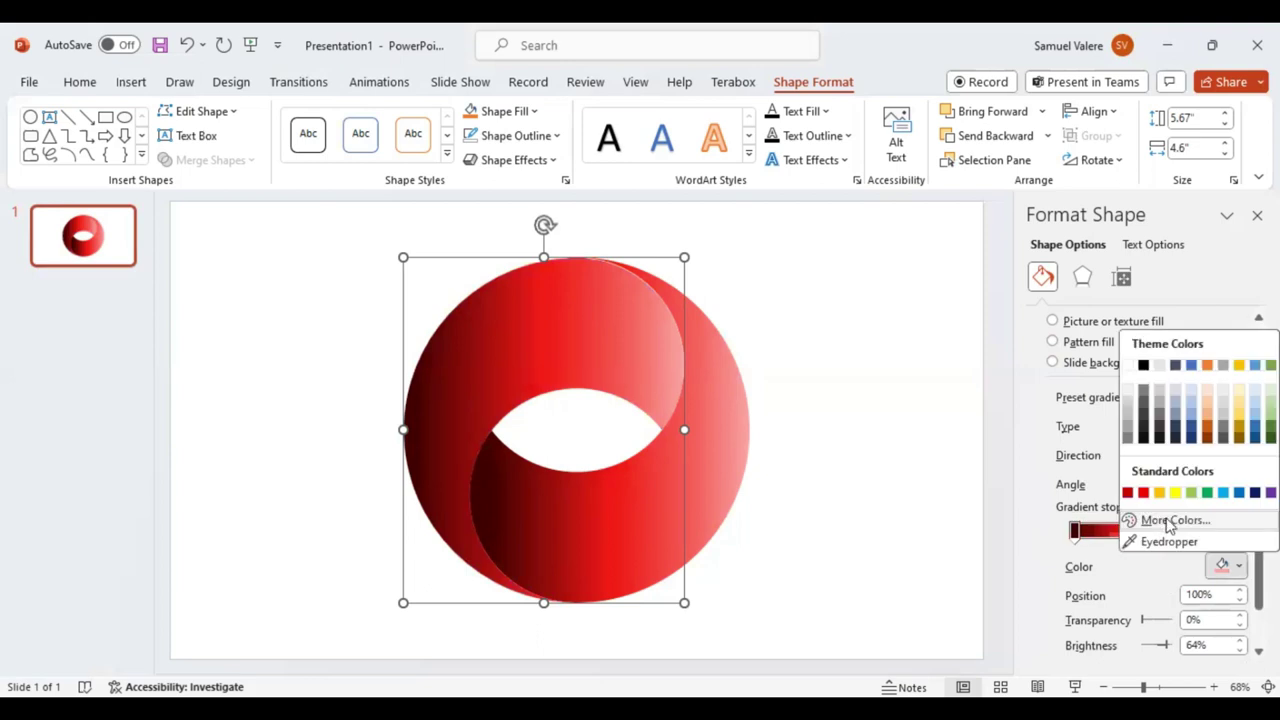
Set the gradient's 100% stop to a custom deep orange (#E17601) via More Colors
left_click(1168, 521)
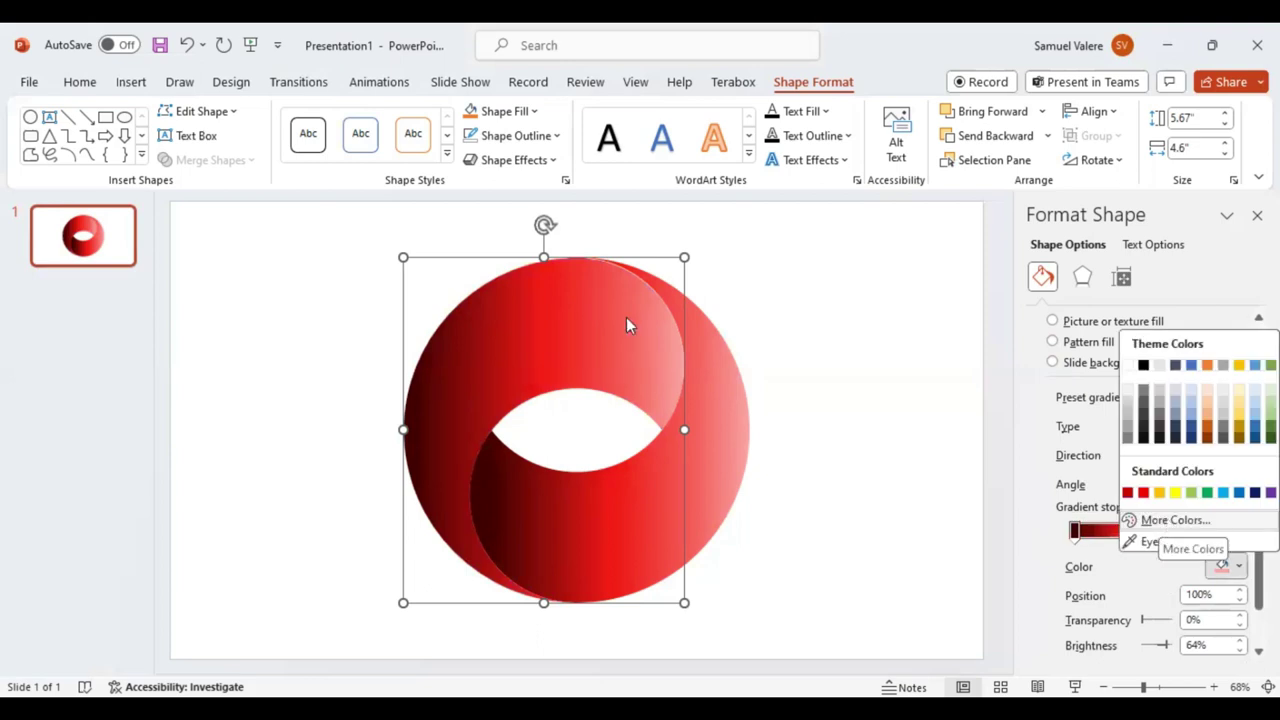
left_click(509, 241)
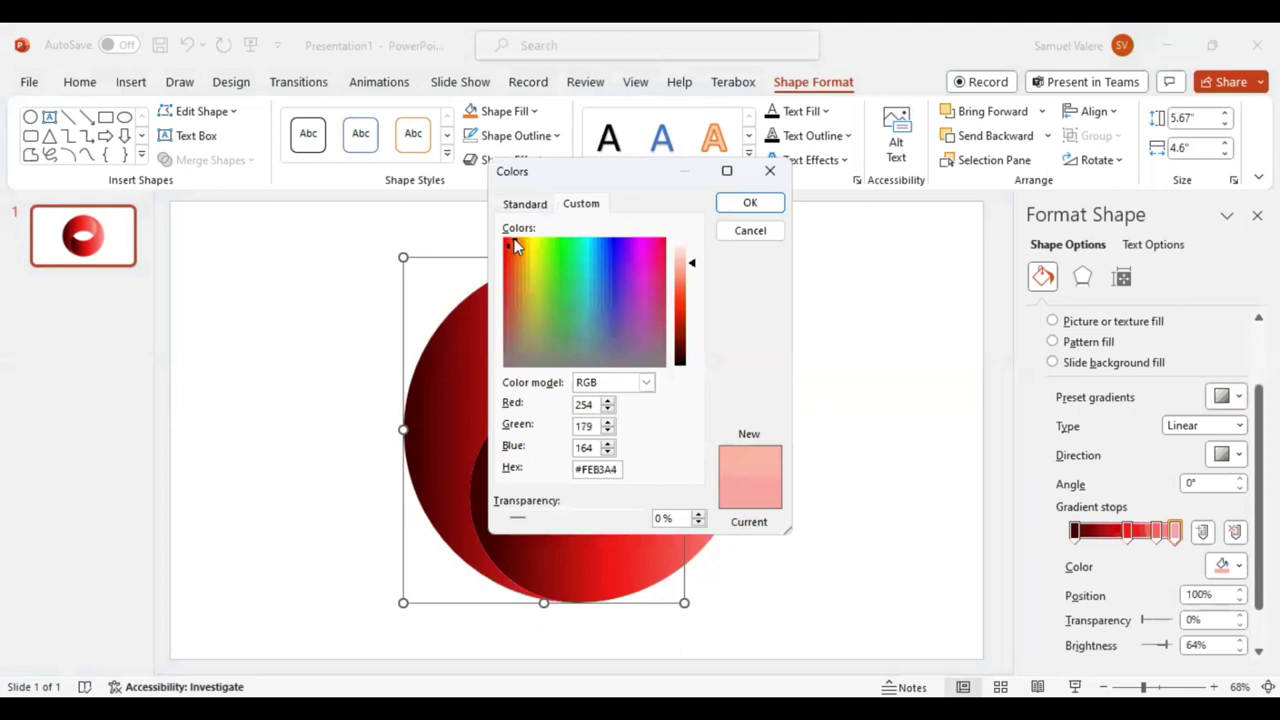
left_click(516, 246)
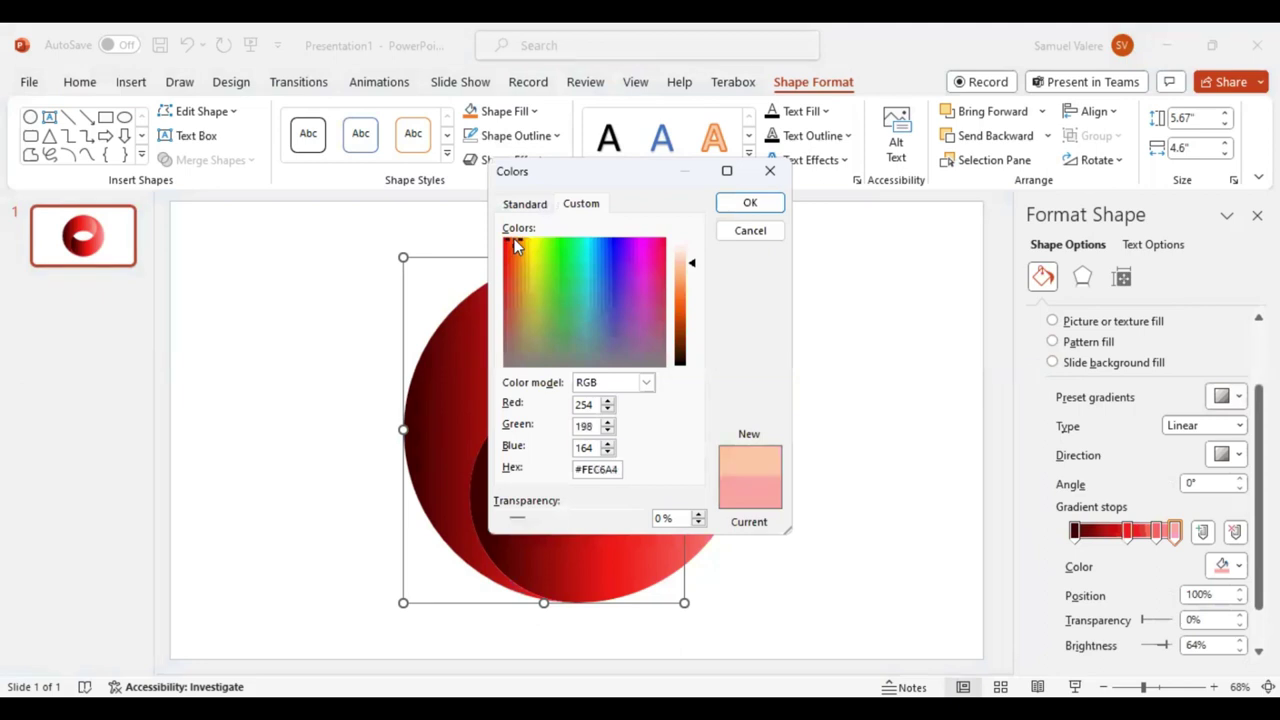
left_click(516, 246)
type("#E95901")
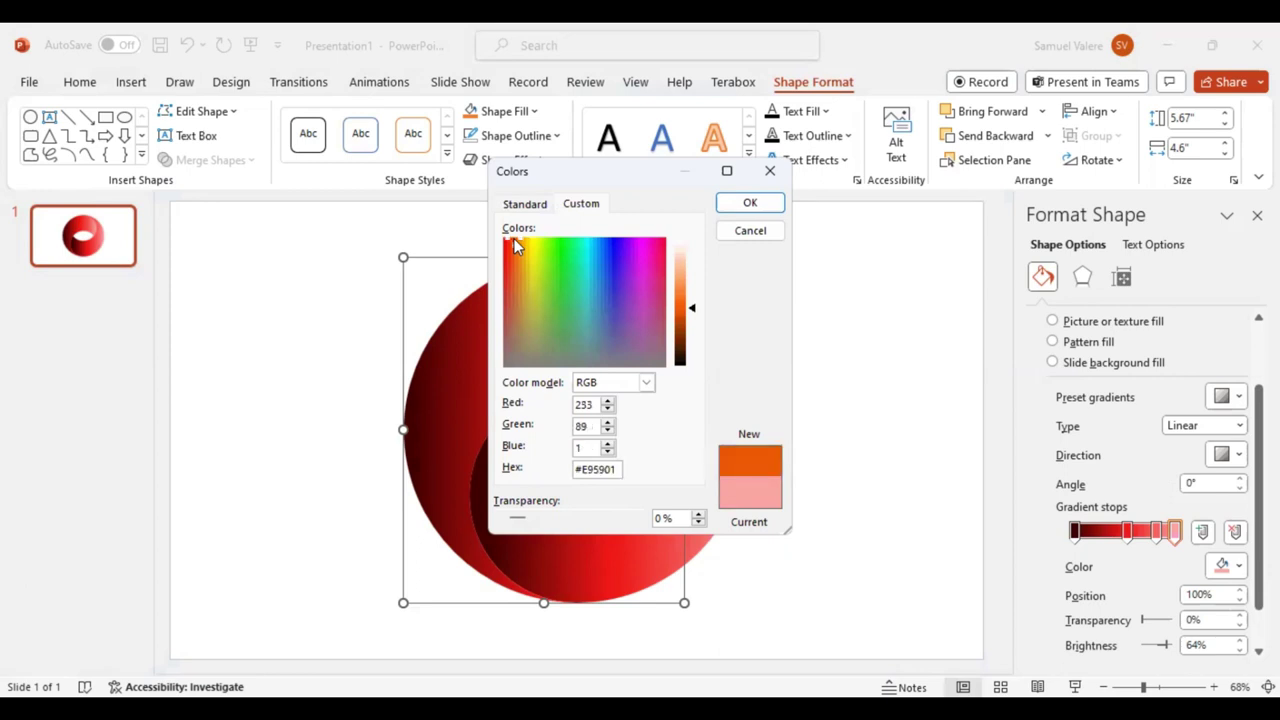
left_click(516, 246)
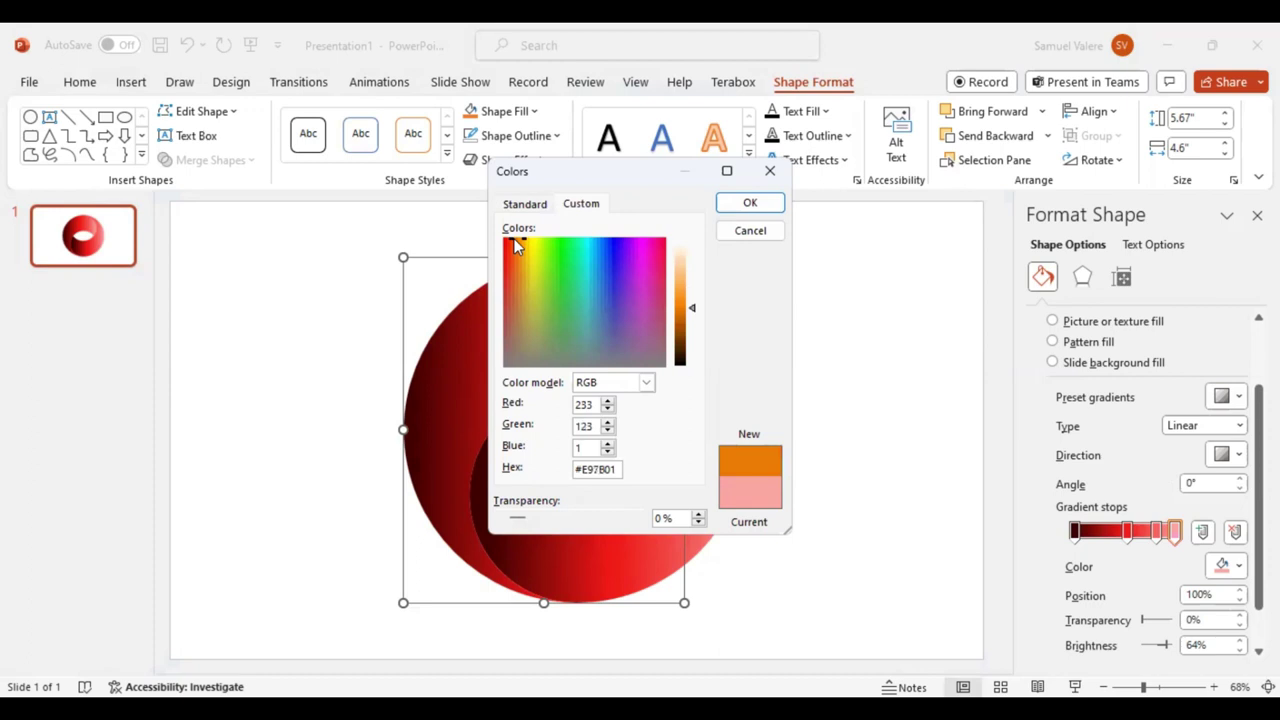
key("Down")
key("Down")
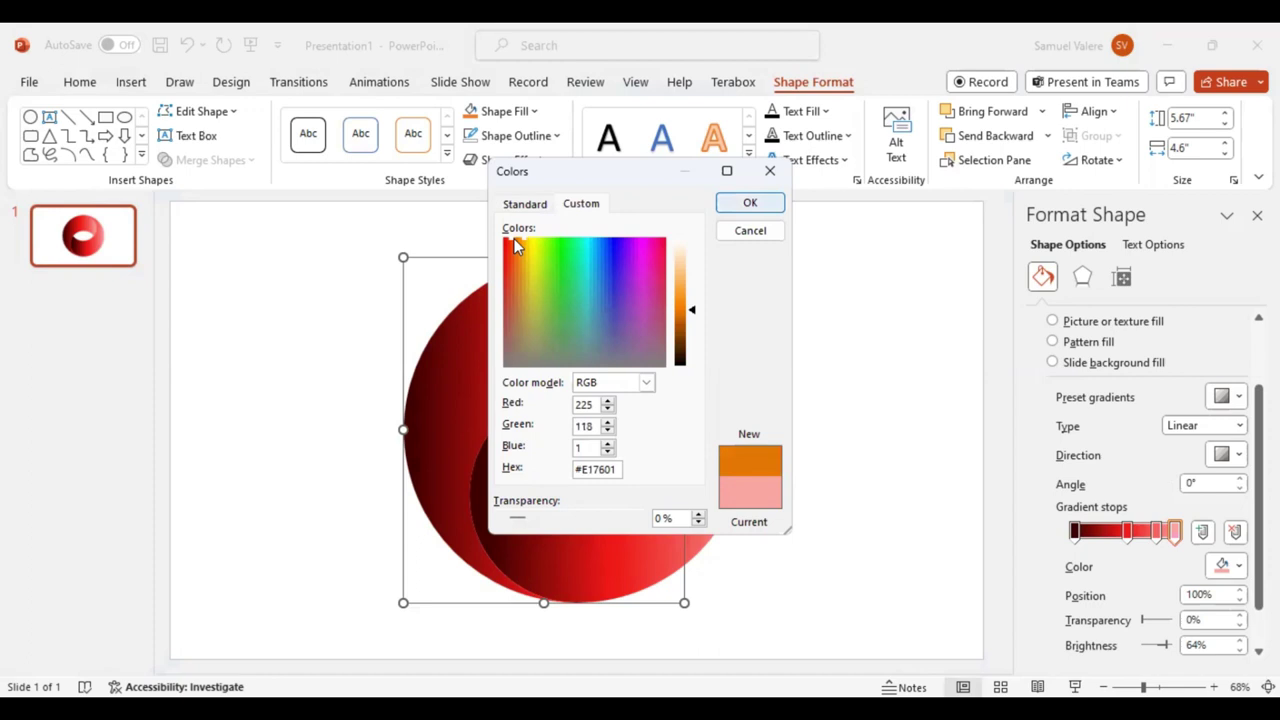
key("Return")
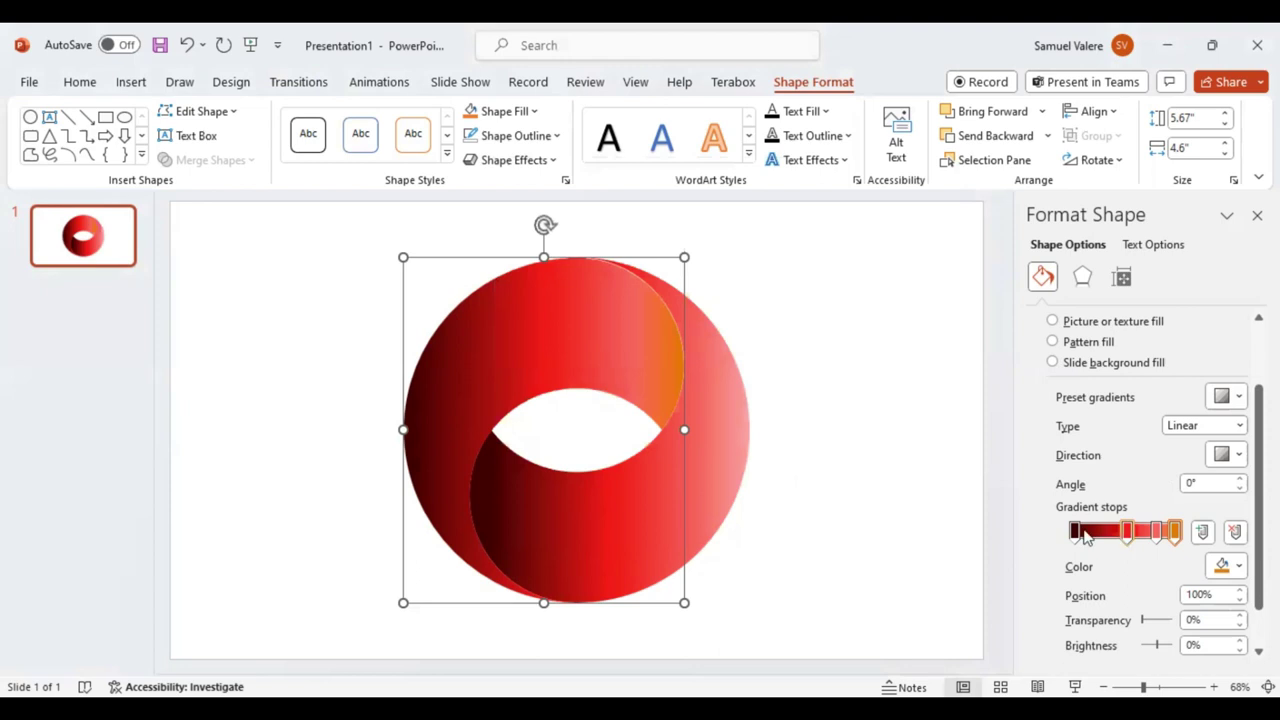
Add gradient stops at about 23% and mid-bar, making the middle one light yellow-orange
left_click(1088, 533)
left_click_drag(1082, 531, 1096, 531)
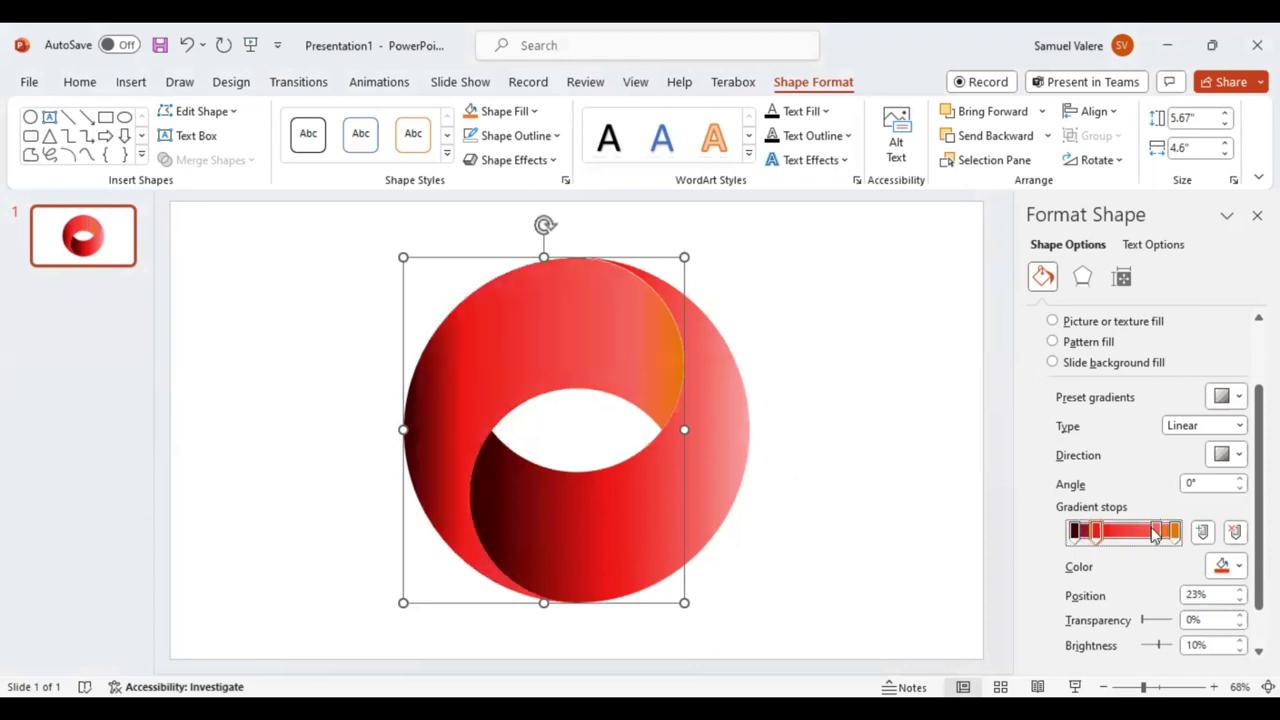
left_click(1118, 533)
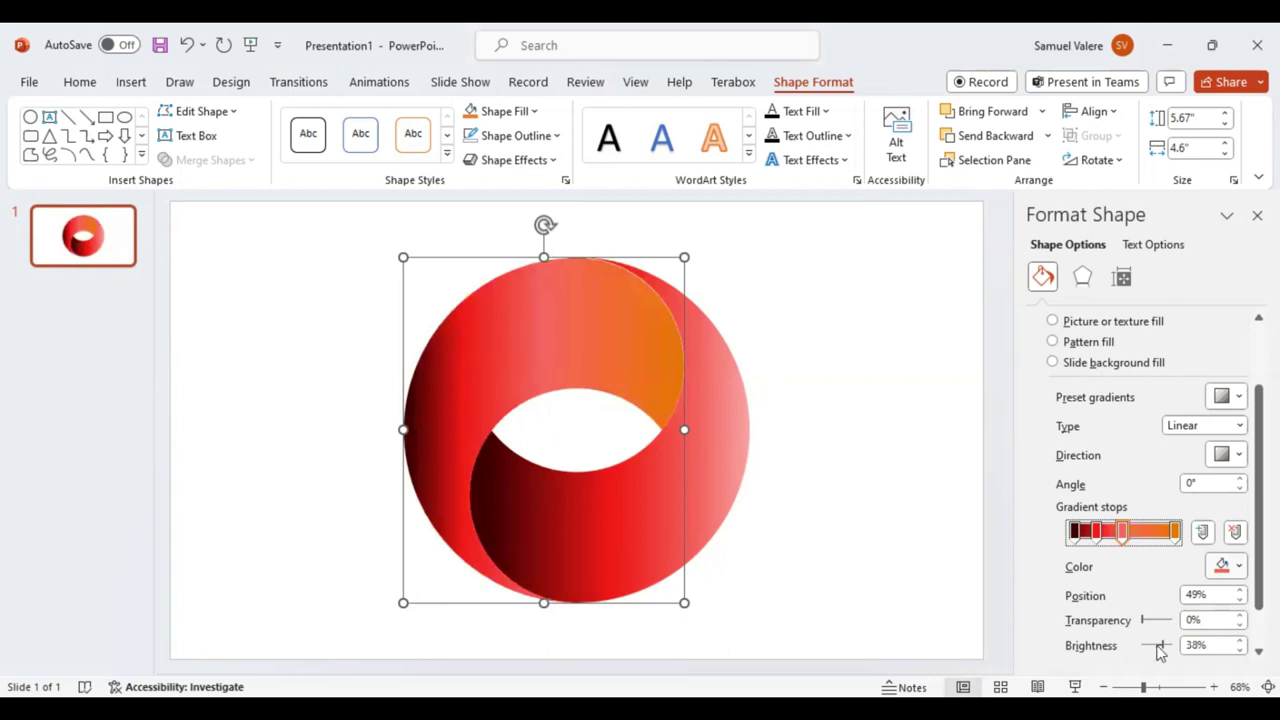
left_click(1159, 646)
left_click(1157, 646)
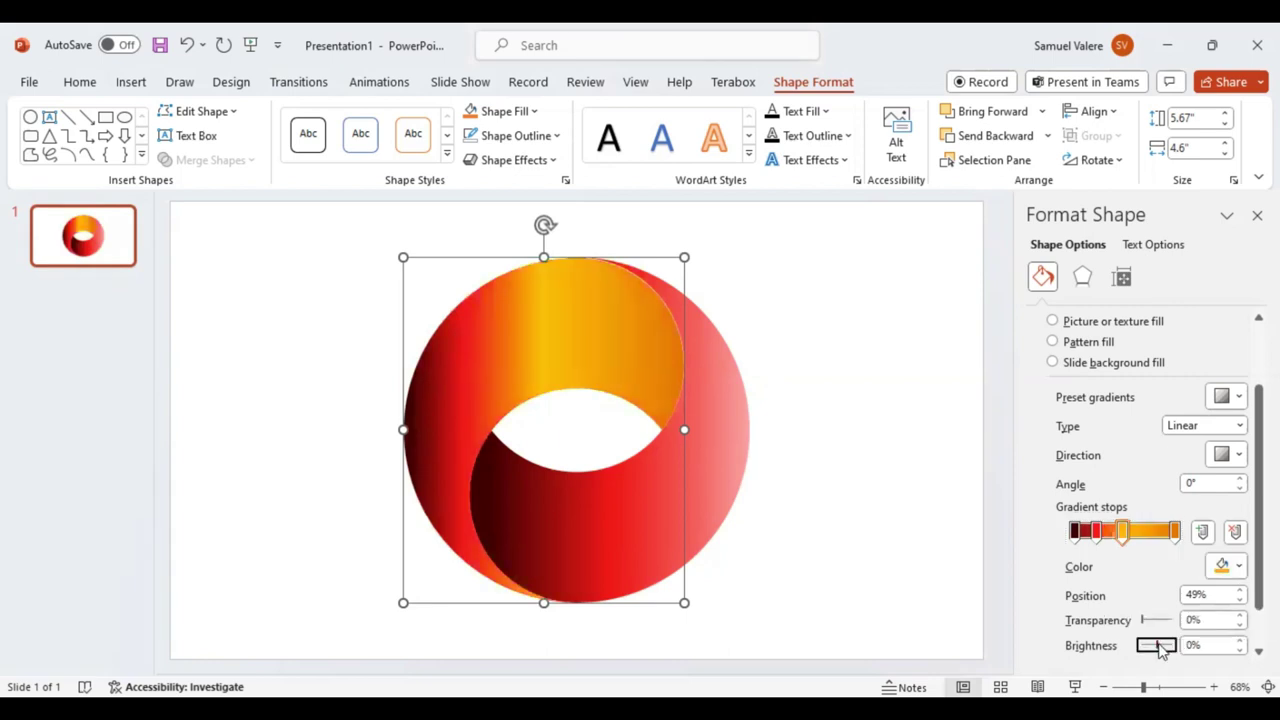
left_click_drag(1159, 646, 1158, 648)
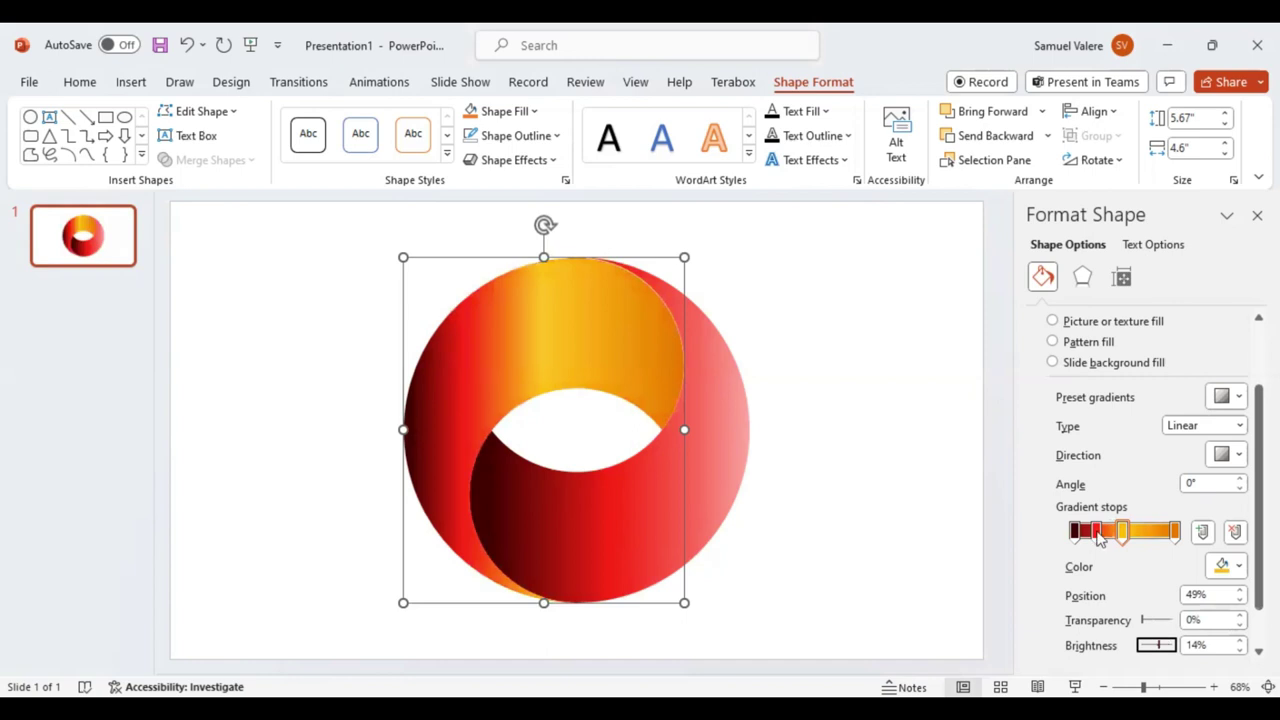
Recolour the 23% stop gold and raise its brightness to 29%
left_click(1097, 531)
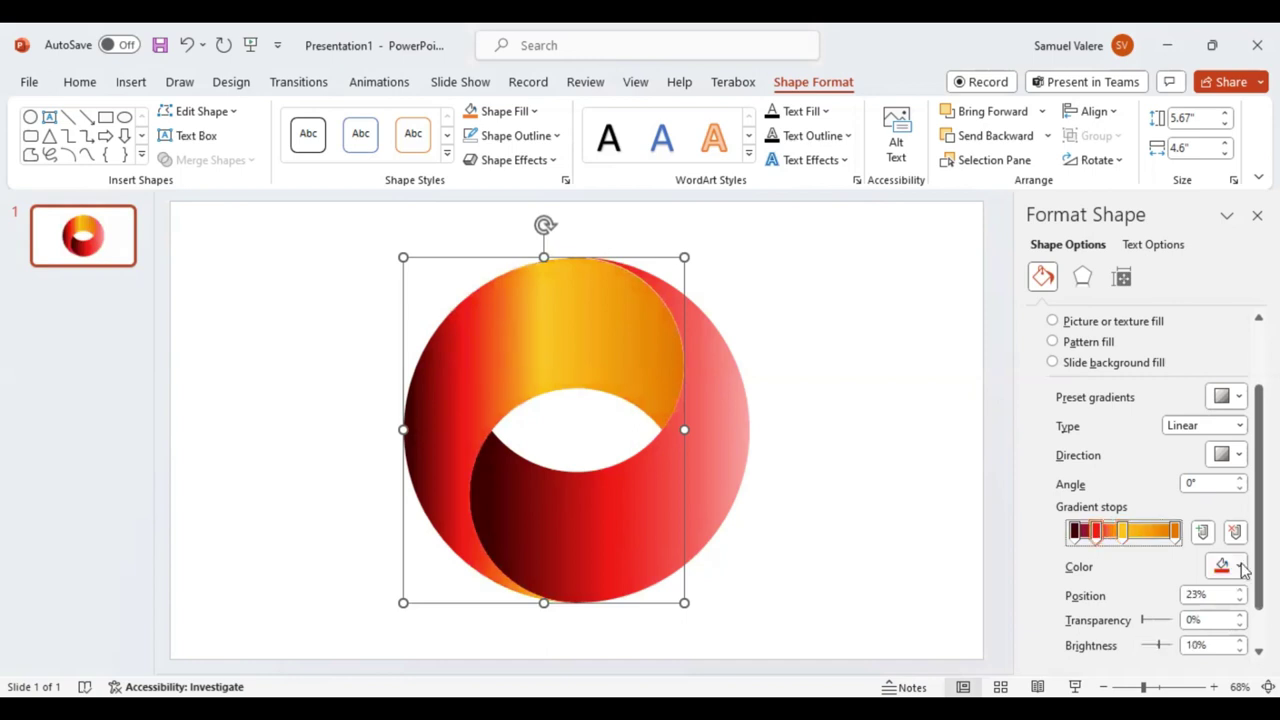
left_click(1159, 440)
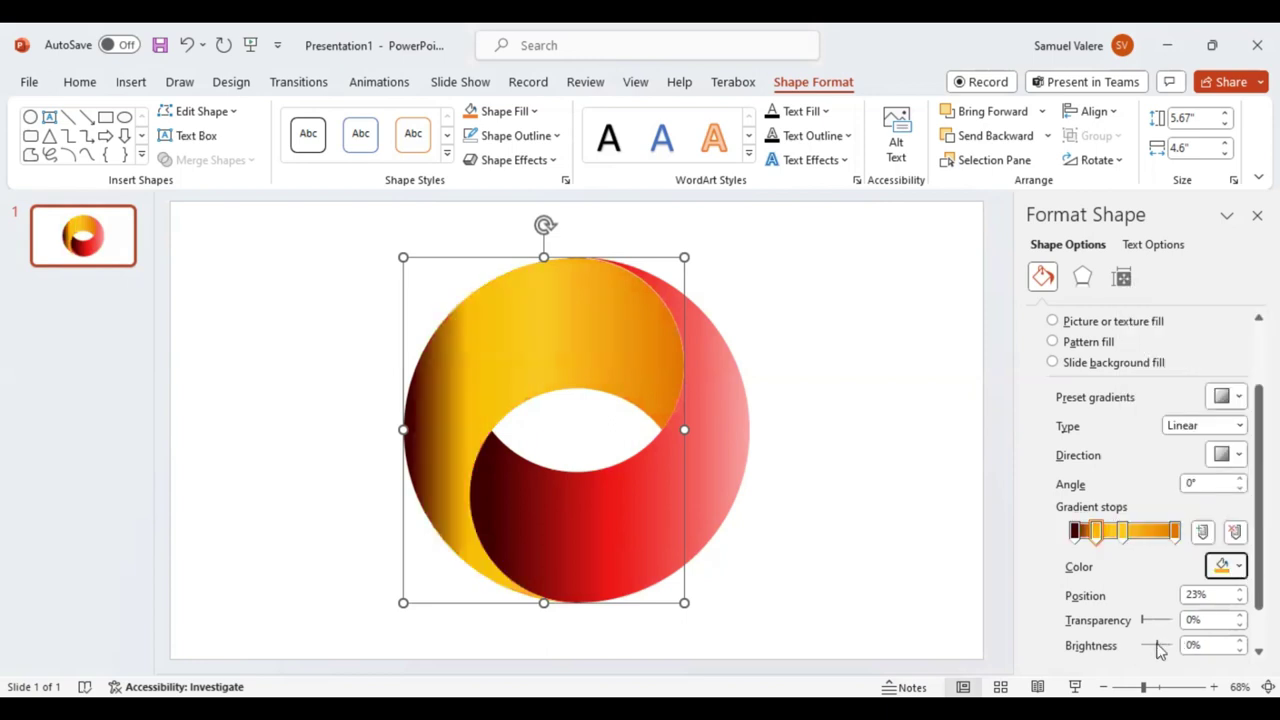
left_click(1157, 646)
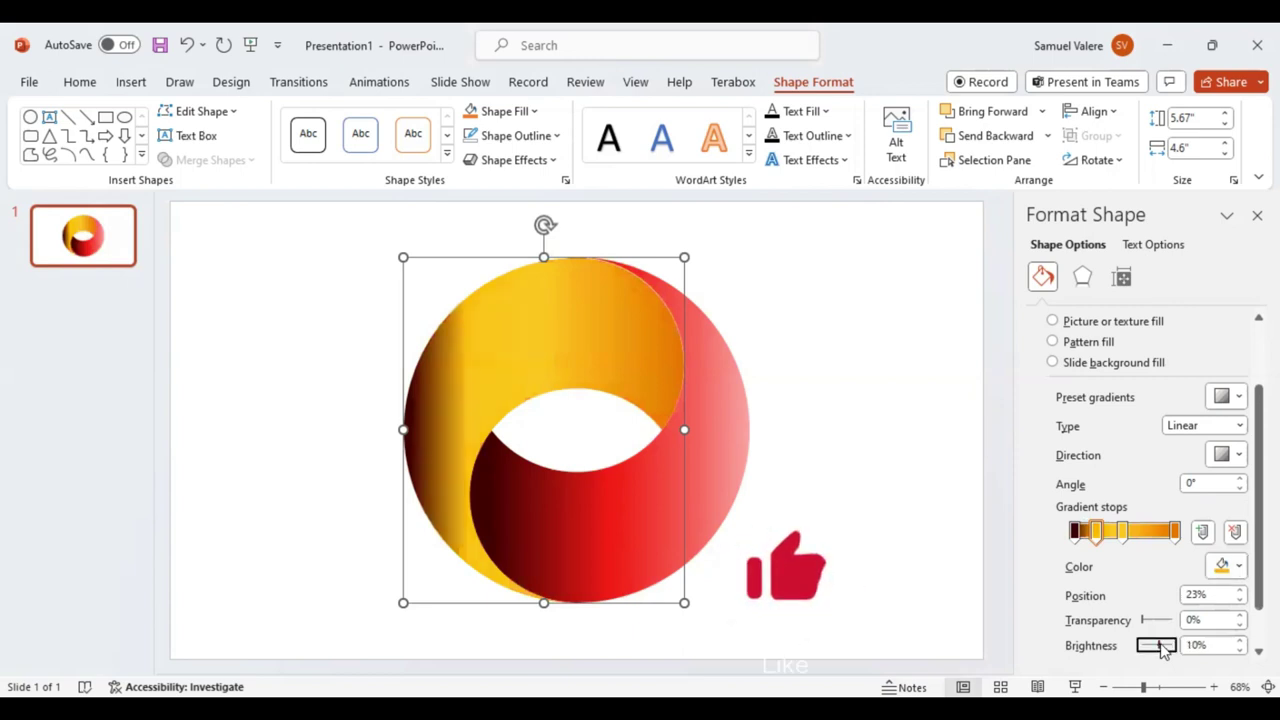
left_click(1160, 646)
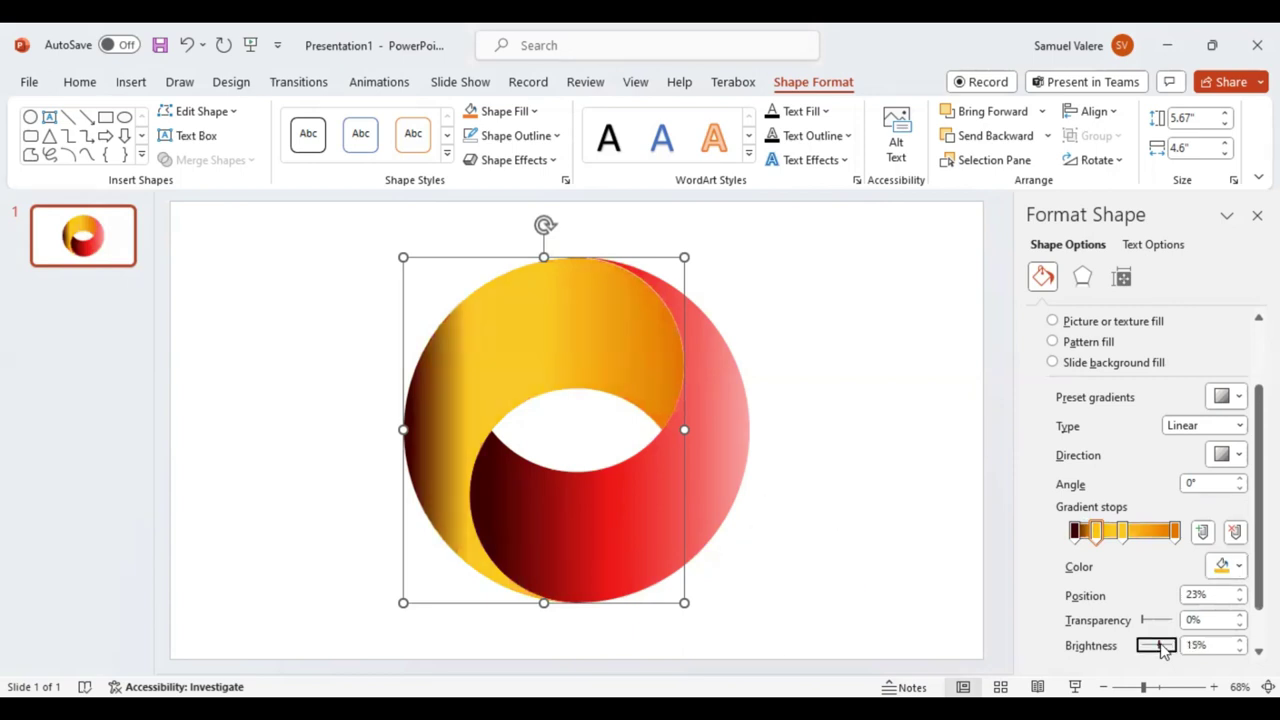
left_click(1164, 648)
left_click(1164, 648)
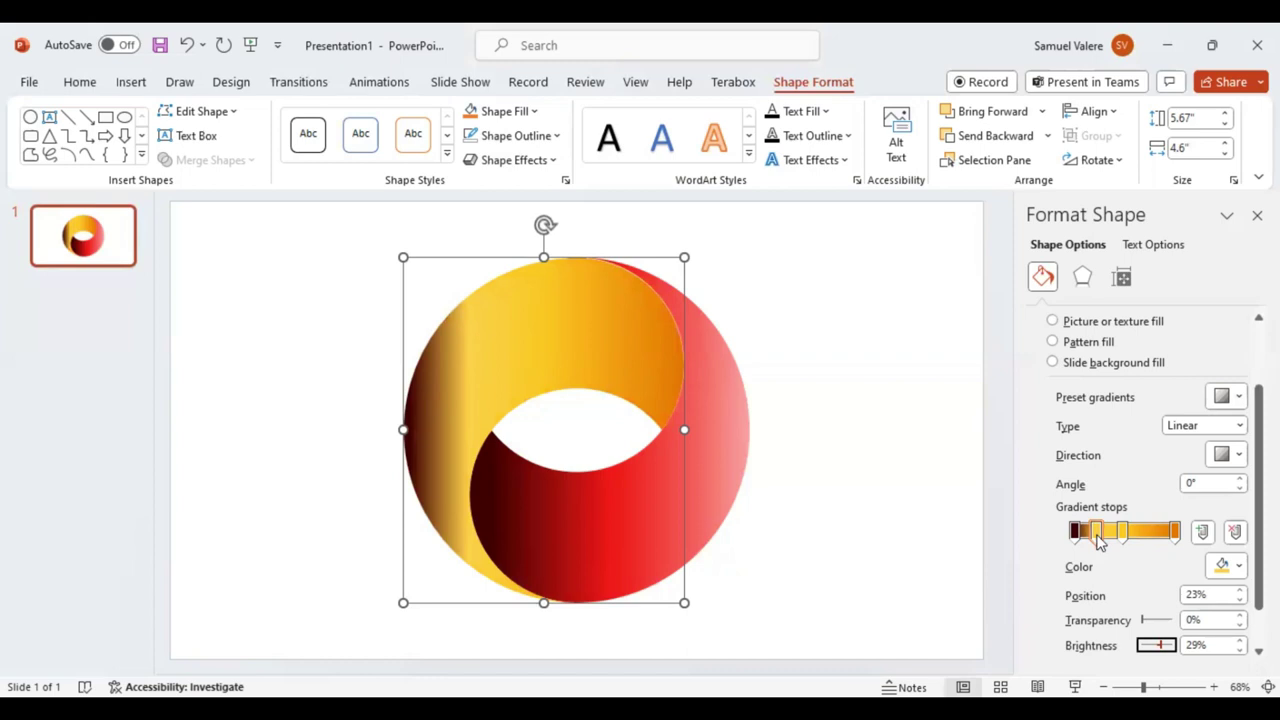
Recolour the first gradient stop gold and lighten it to 29% brightness
left_click(1240, 569)
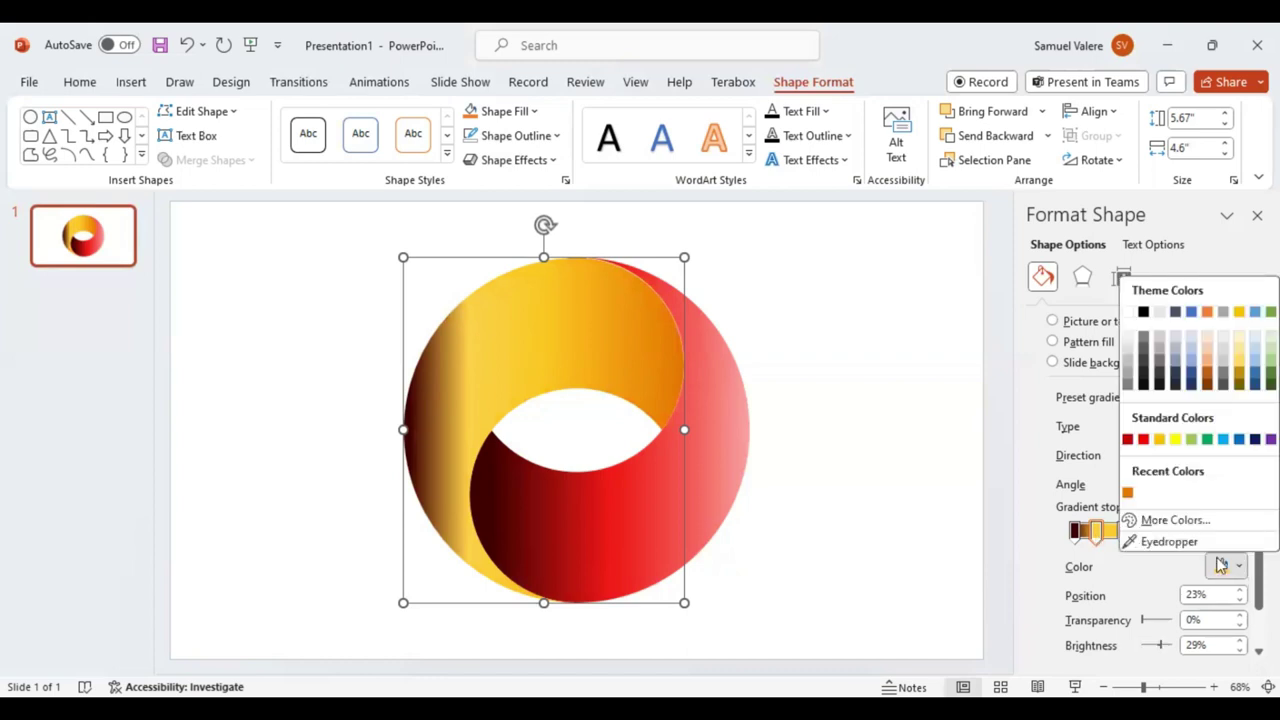
left_click(1242, 569)
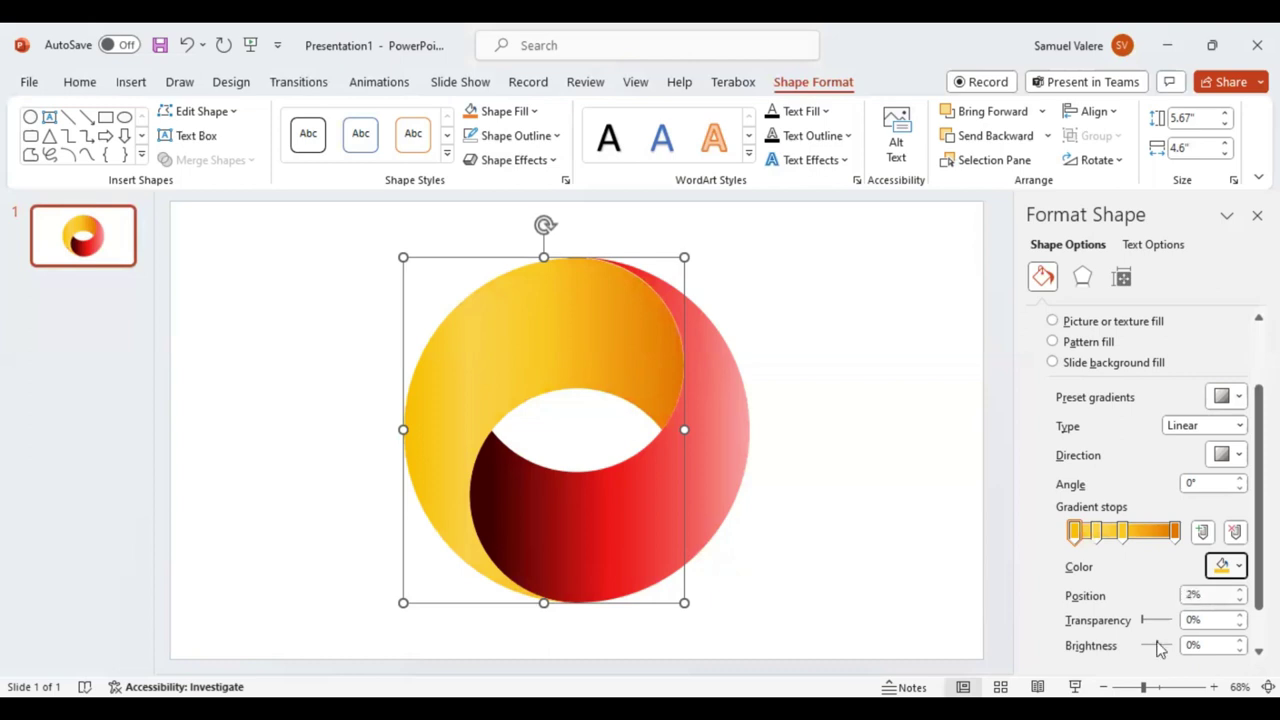
left_click_drag(1156, 648, 1166, 648)
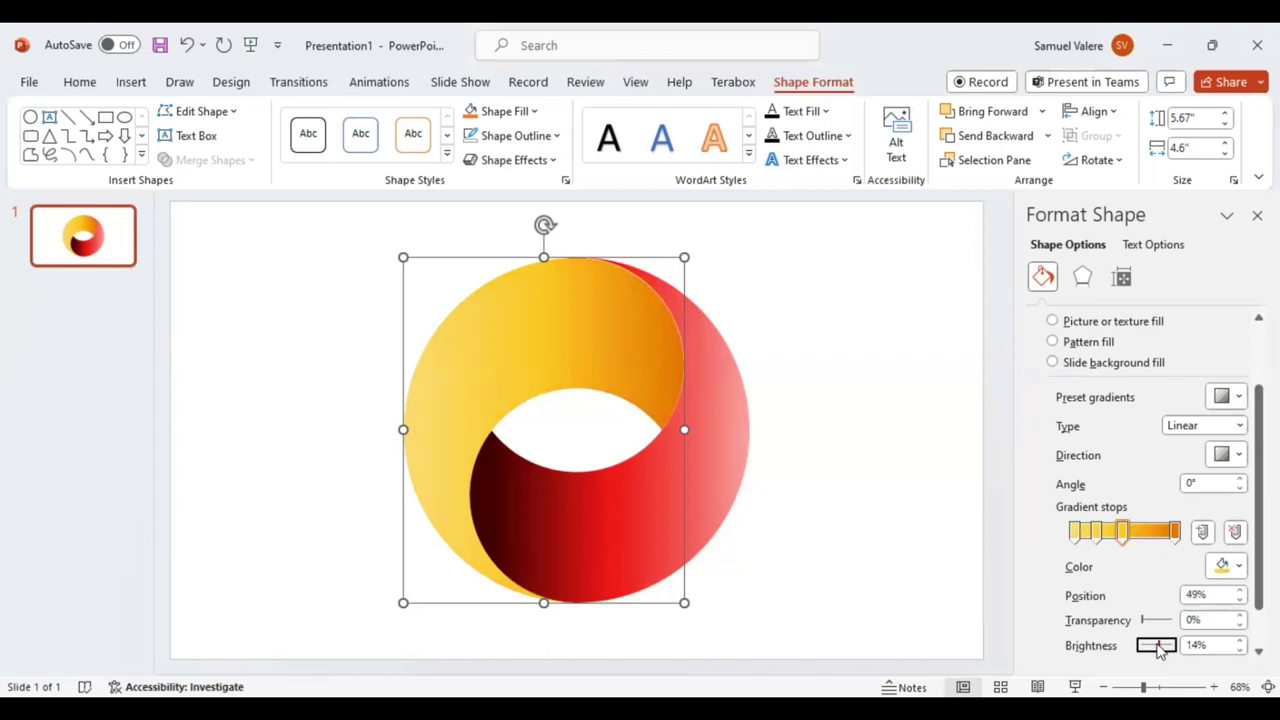
Set the second stop to 15% brightness and darken the last orange stop to about -23%
left_click(1099, 536)
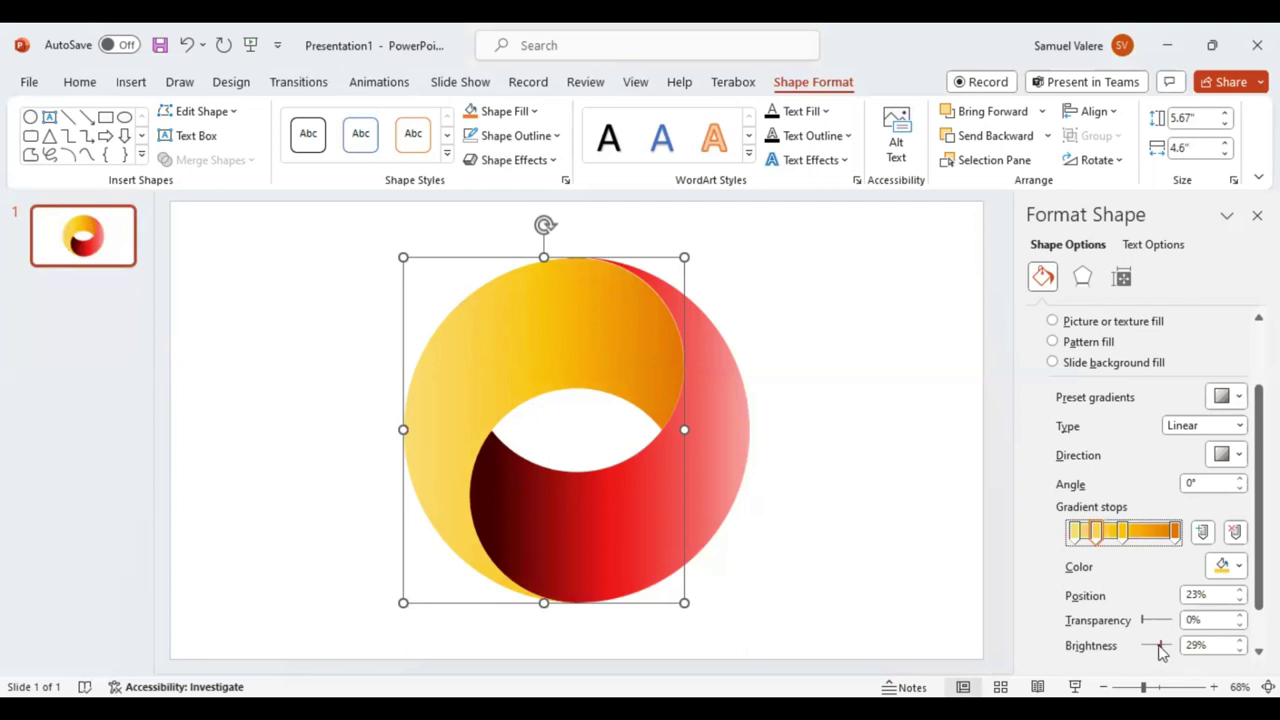
left_click(1159, 646)
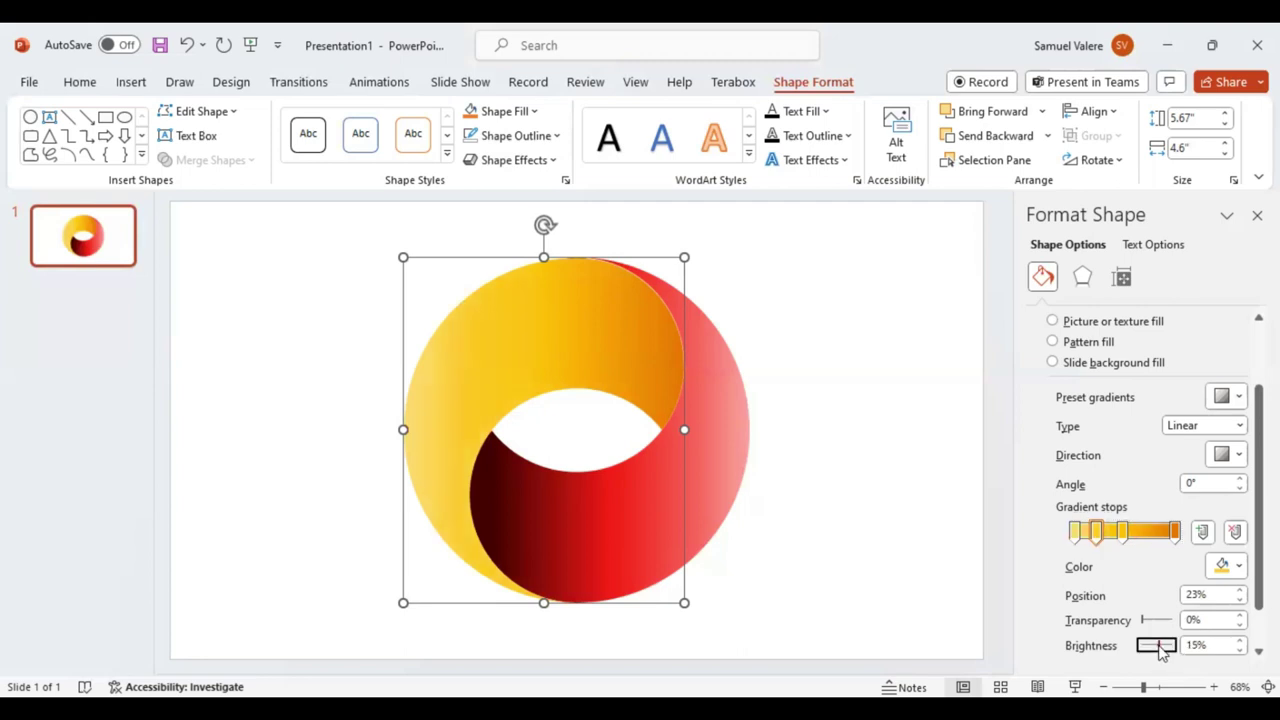
left_click(1176, 533)
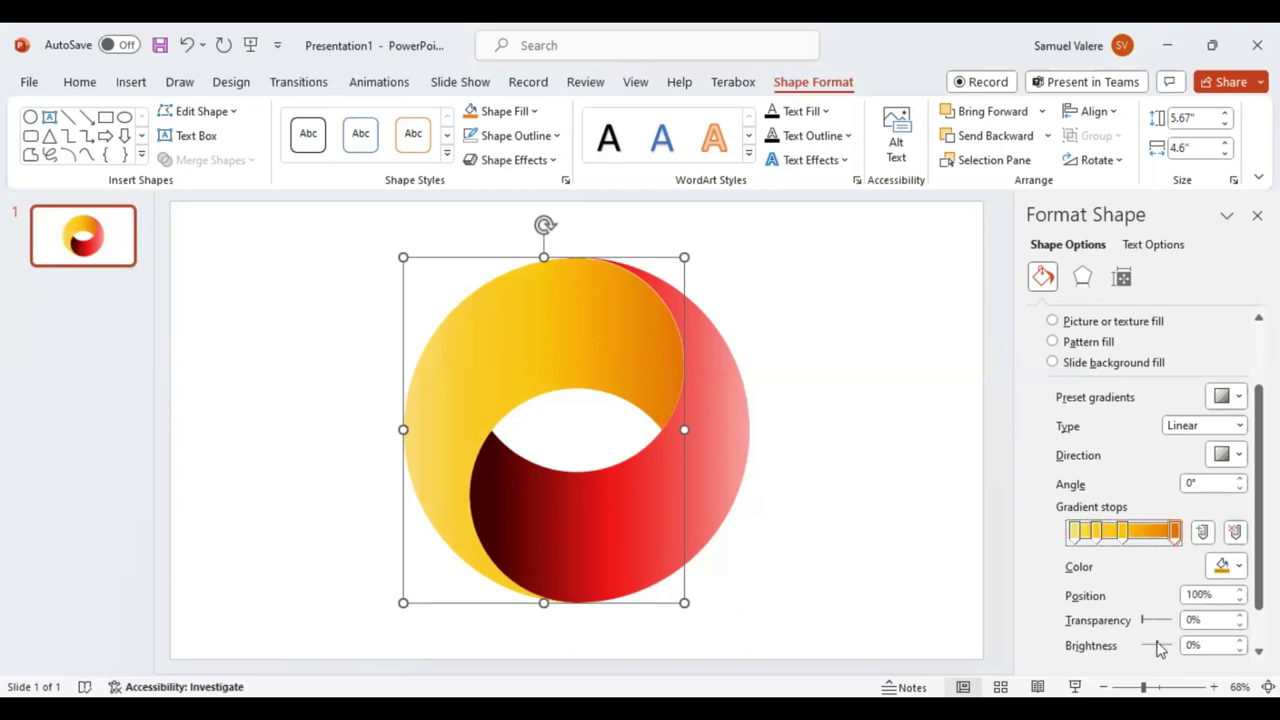
left_click(1155, 648)
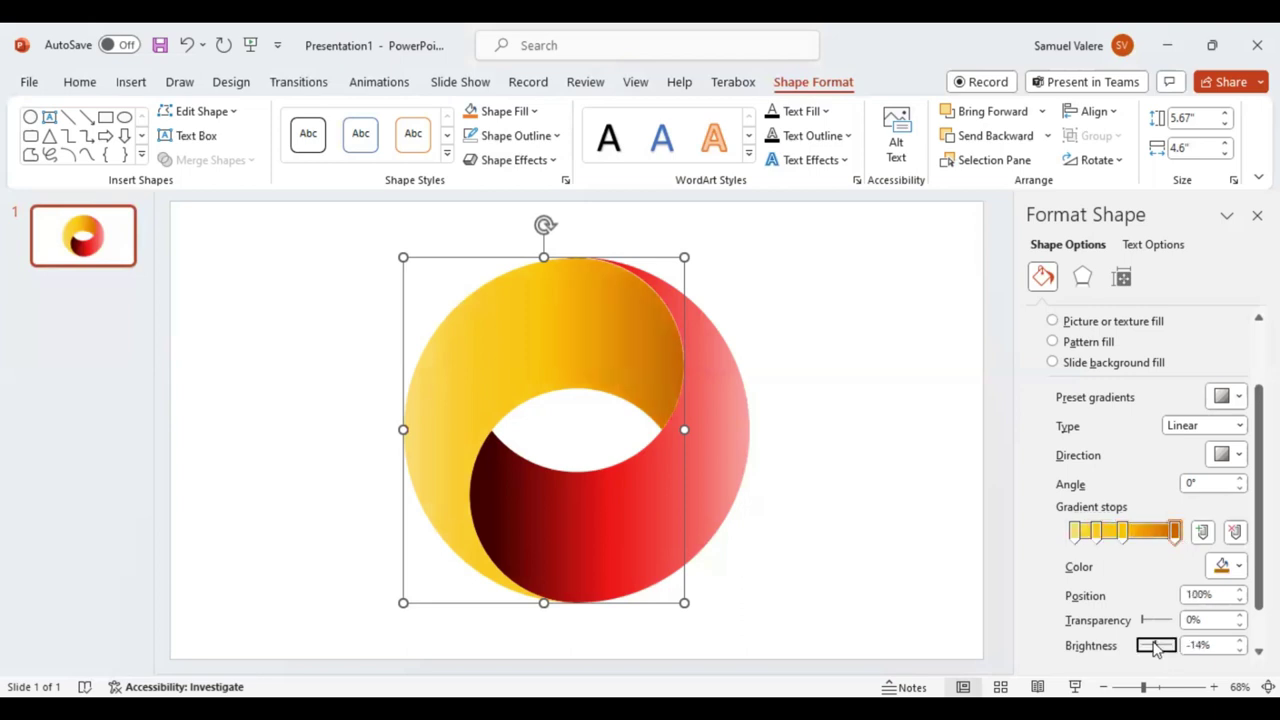
left_click(1155, 648)
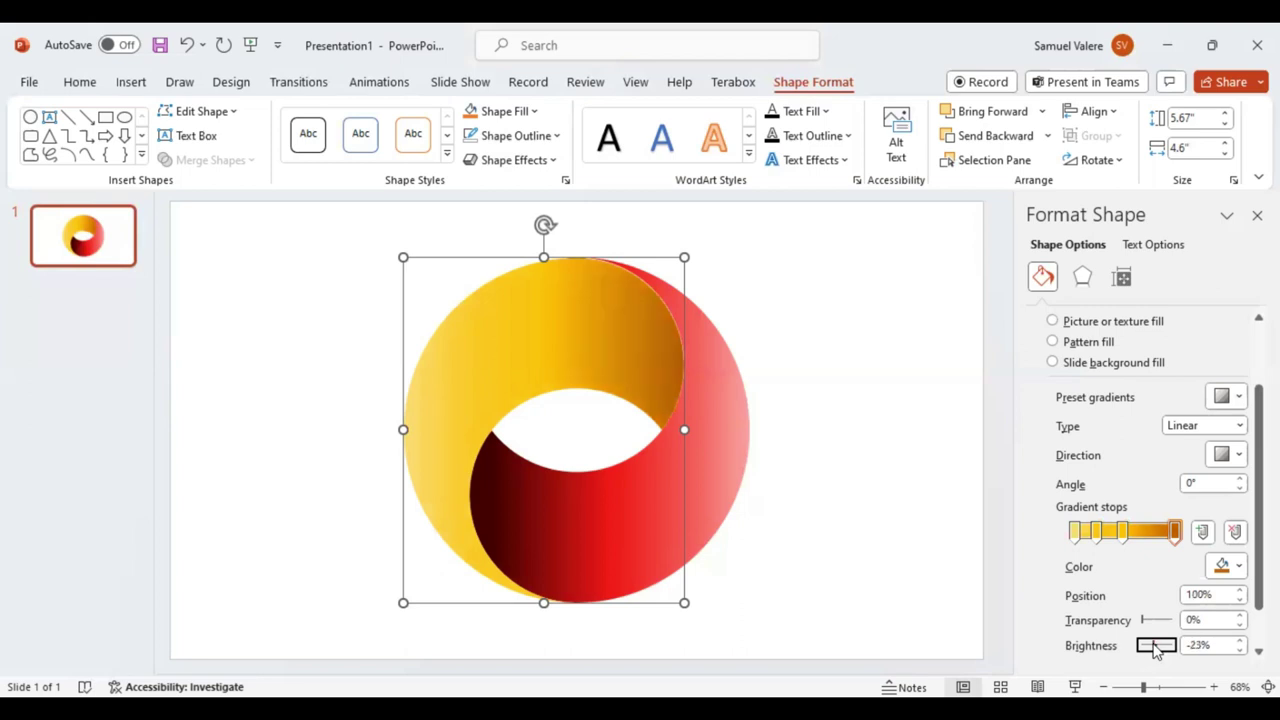
left_click(1155, 648)
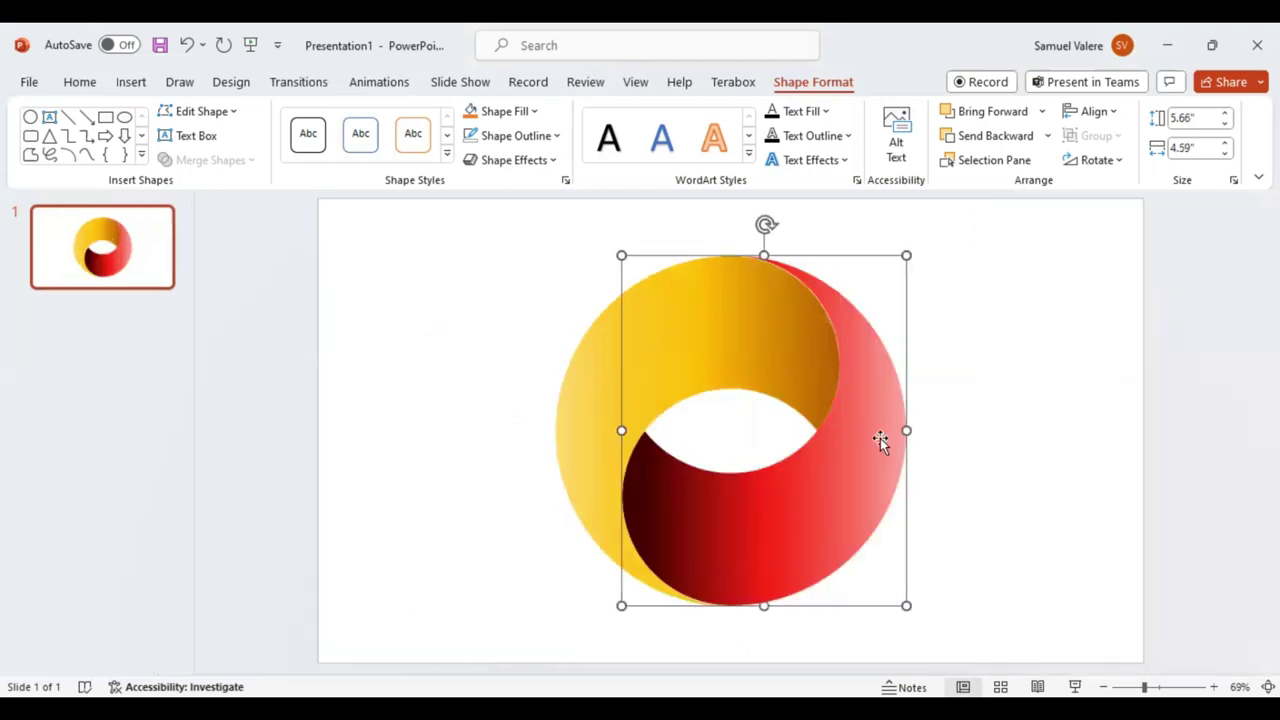
Shift-select the yellow upper half so it joins the red lower half in the selection
left_click(584, 371, "shift")
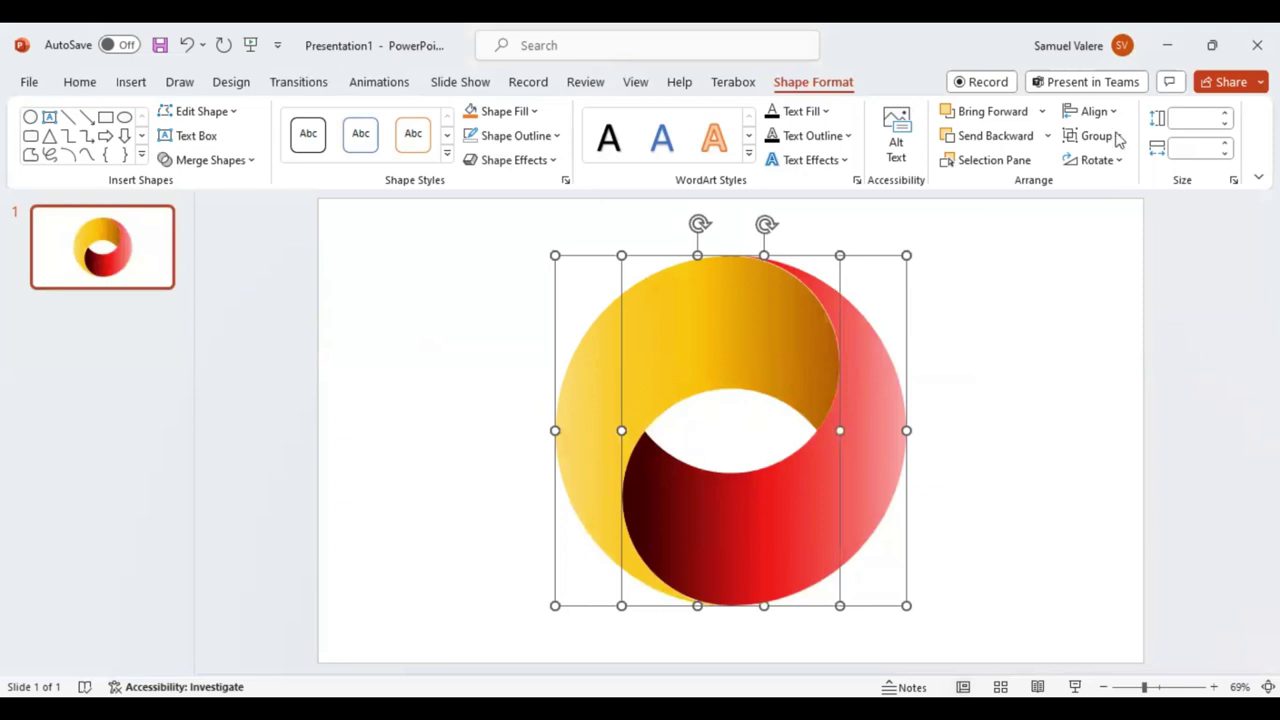